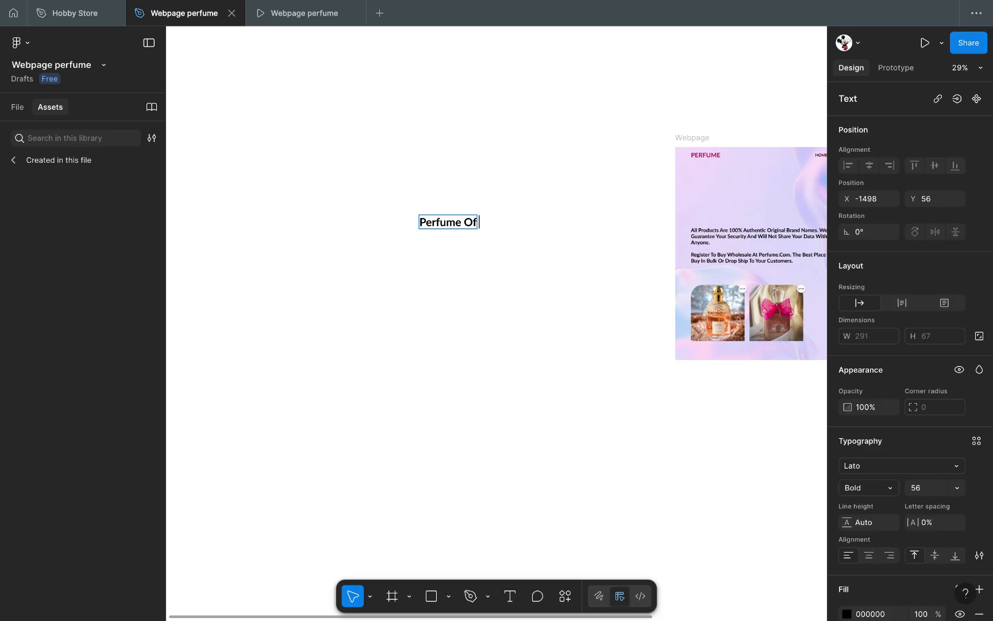
Step: Complete the heading text as "Perfume Of Brand"
type("and")
key("Escape")
left_click(487, 264)
Step: Add a text block below the heading with three lines: "La Blanc Cambodia", "Gucci Brand" and "Chanel Brand"
scroll(487, 264, "right", 1)
scroll(488, 264, "right", 1)
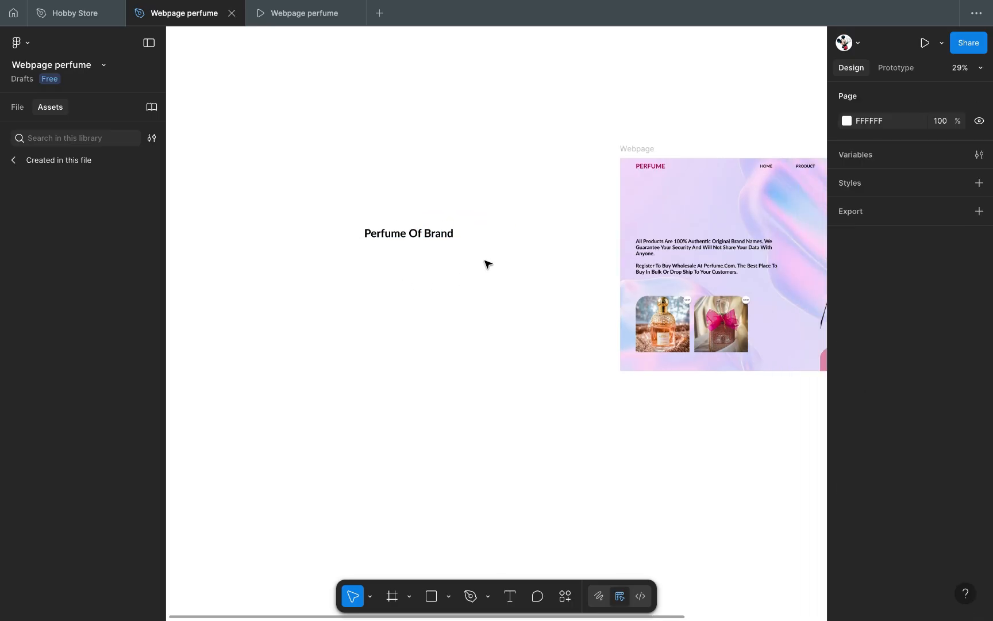
key("t")
left_click(422, 266)
type("La Blanc Cambodia")
key("Return")
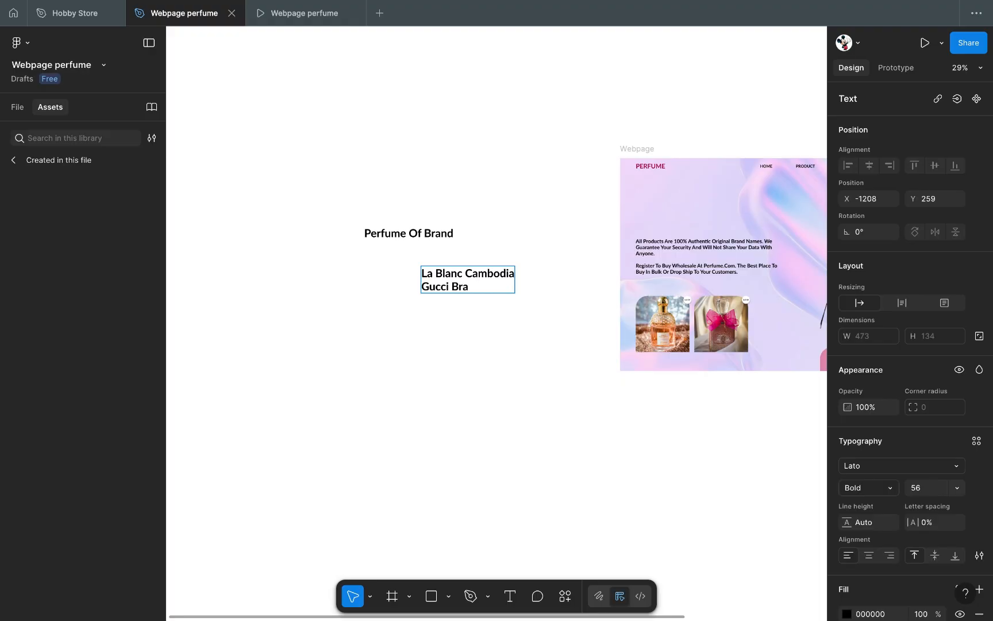
type("Gucci Brand")
key("Return")
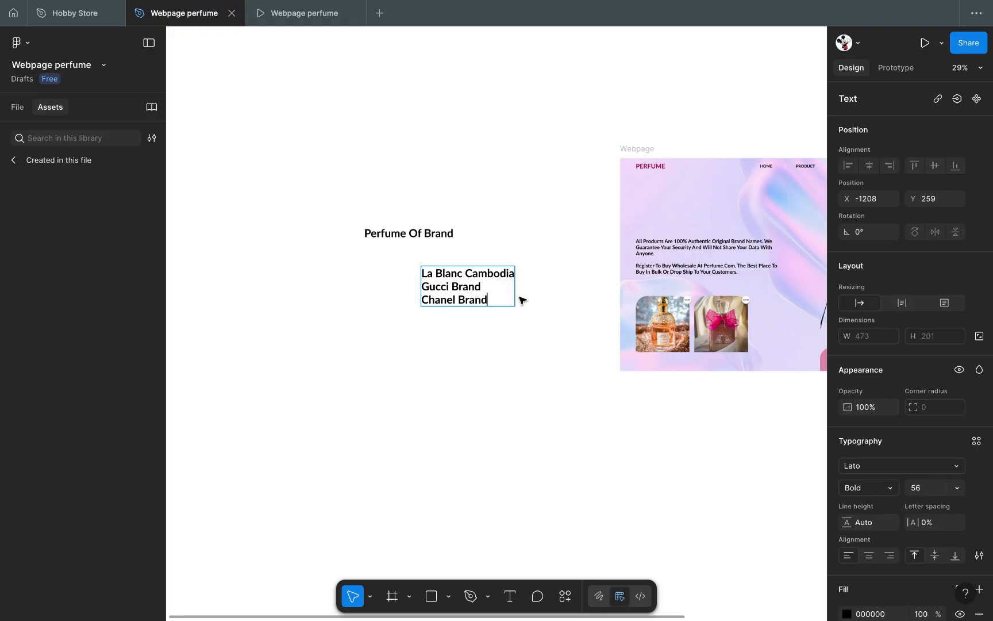
right_click(508, 283)
left_click(532, 256)
left_click(531, 258)
Step: Wrap the three-line text in a frame reduced to a height of 74, with clipped content so only the first line shows
right_click(497, 290)
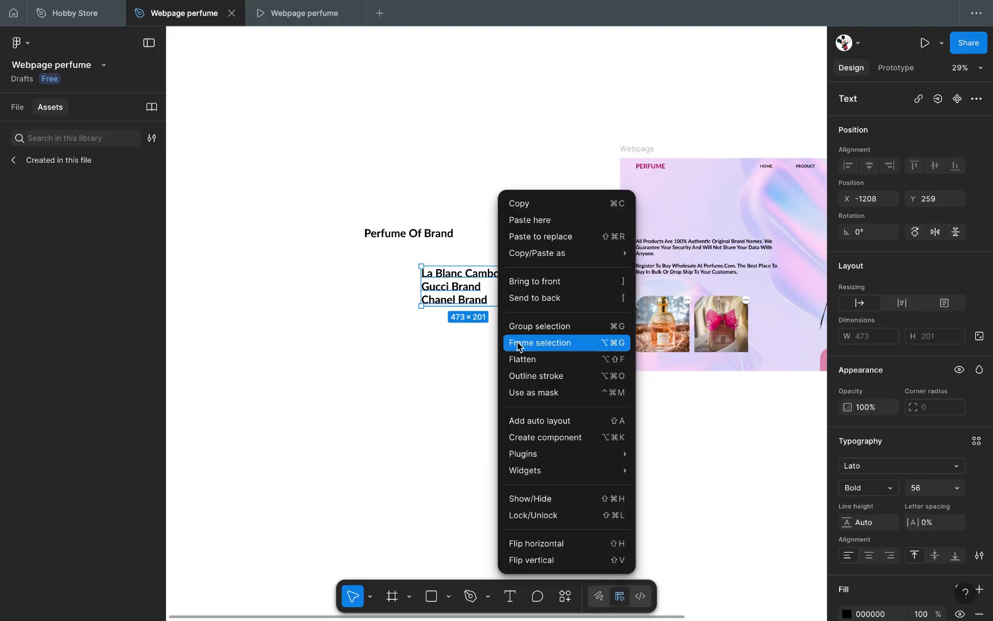
left_click(518, 346)
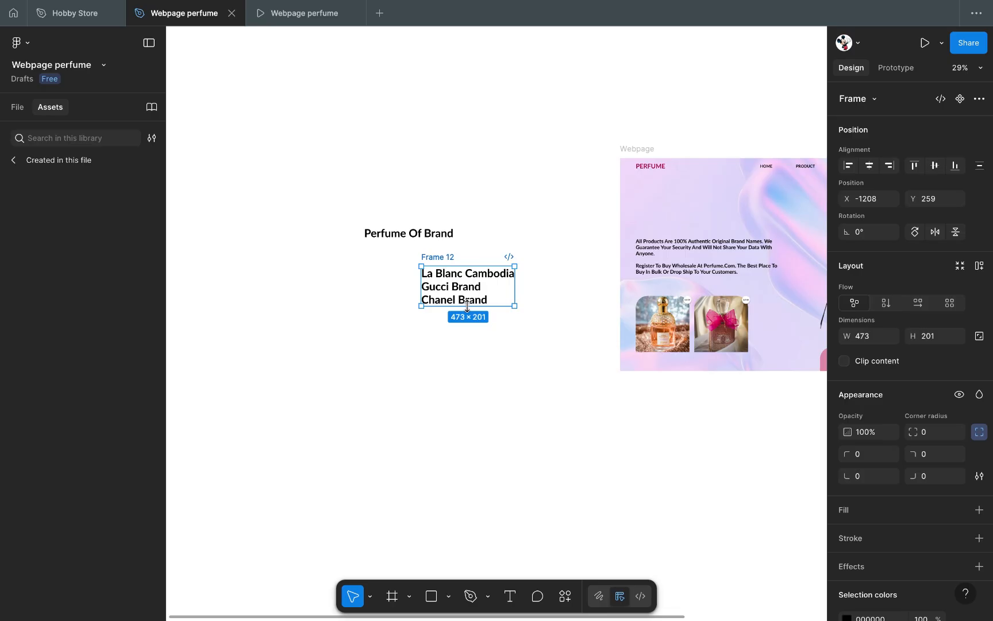
left_click_drag(467, 280, 465, 284)
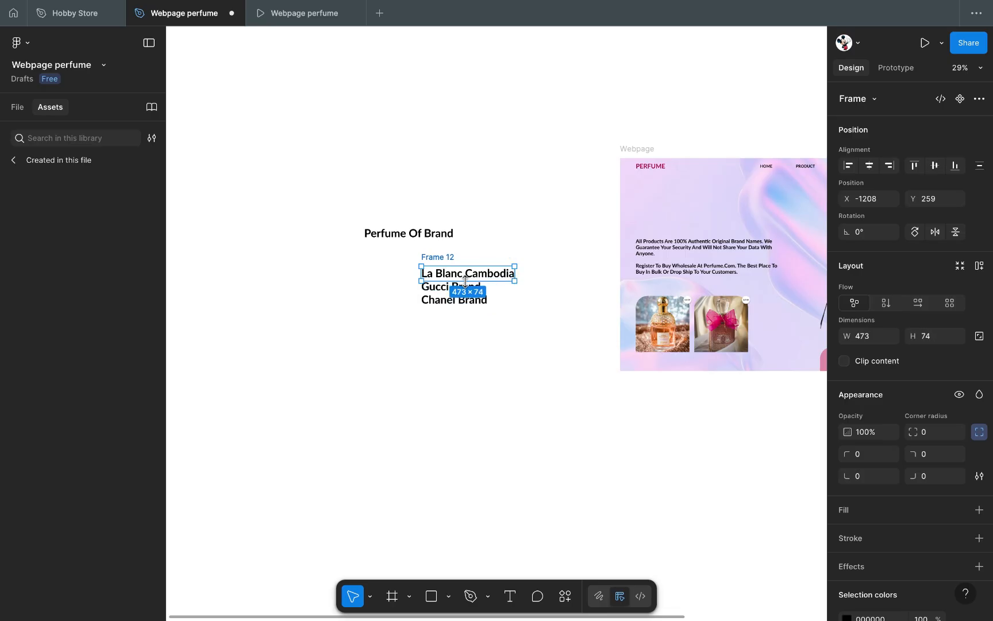
left_click(844, 361)
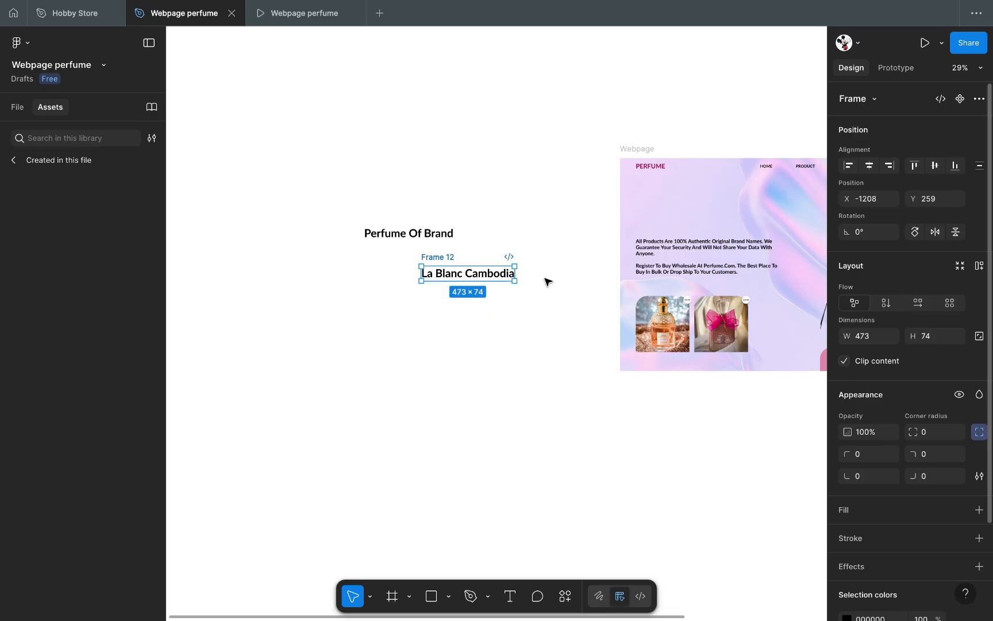
left_click(463, 259)
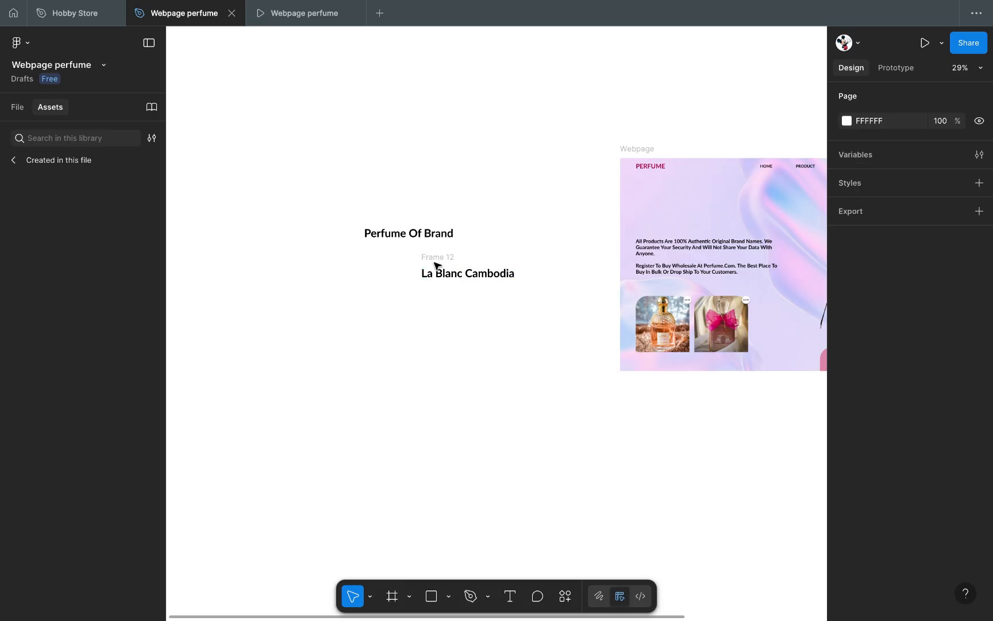
Step: Move the clipped La Blanc Cambodia frame under the Perfume Of Brand heading, to X -1583, Y 213
left_click(438, 259)
key("super+alt+k")
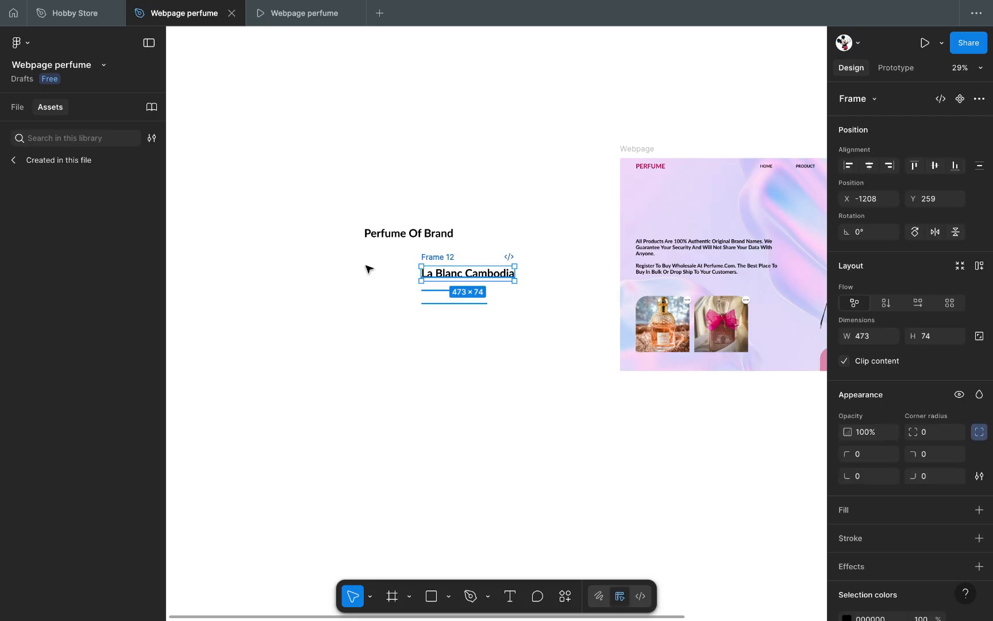
left_click_drag(368, 269, 373, 263)
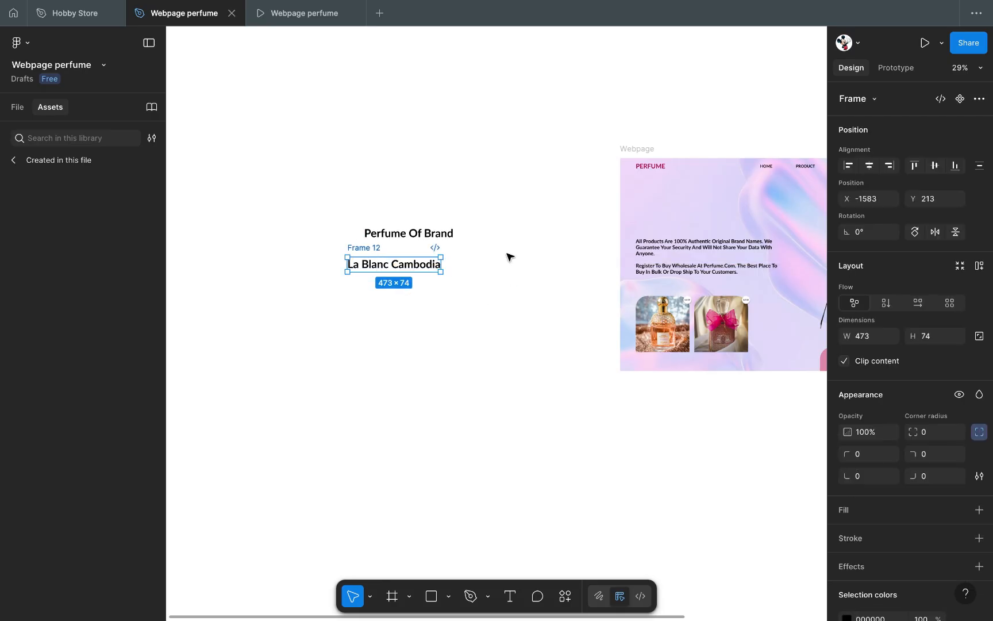
Step: Duplicate the La Blanc Cambodia frame twice and stack the two copies directly beneath the original
key("ctrl+d")
key("ctrl+d")
left_click(461, 262)
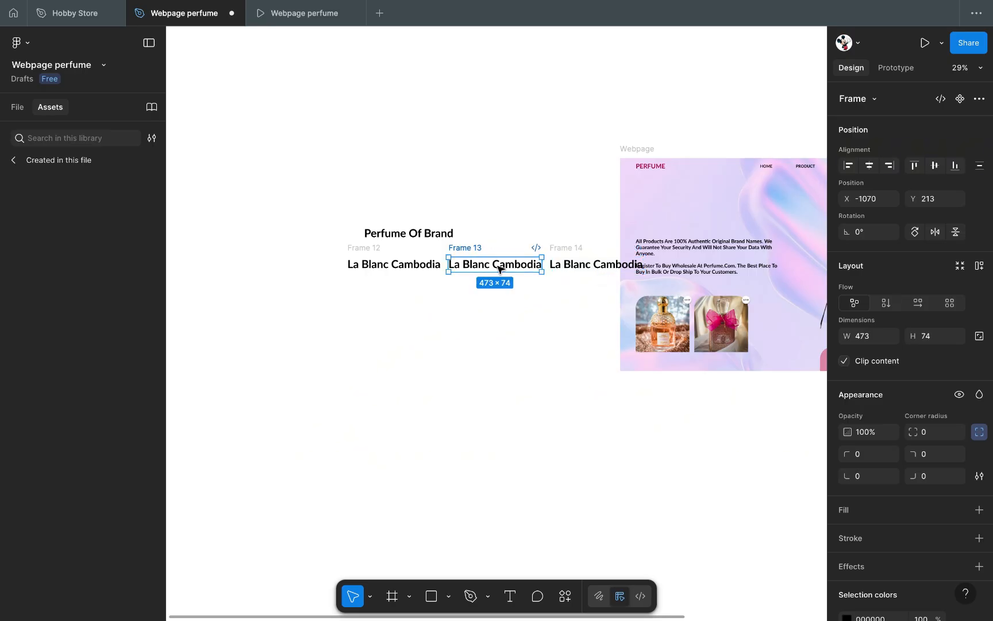
left_click_drag(494, 267, 398, 297)
left_click(563, 248)
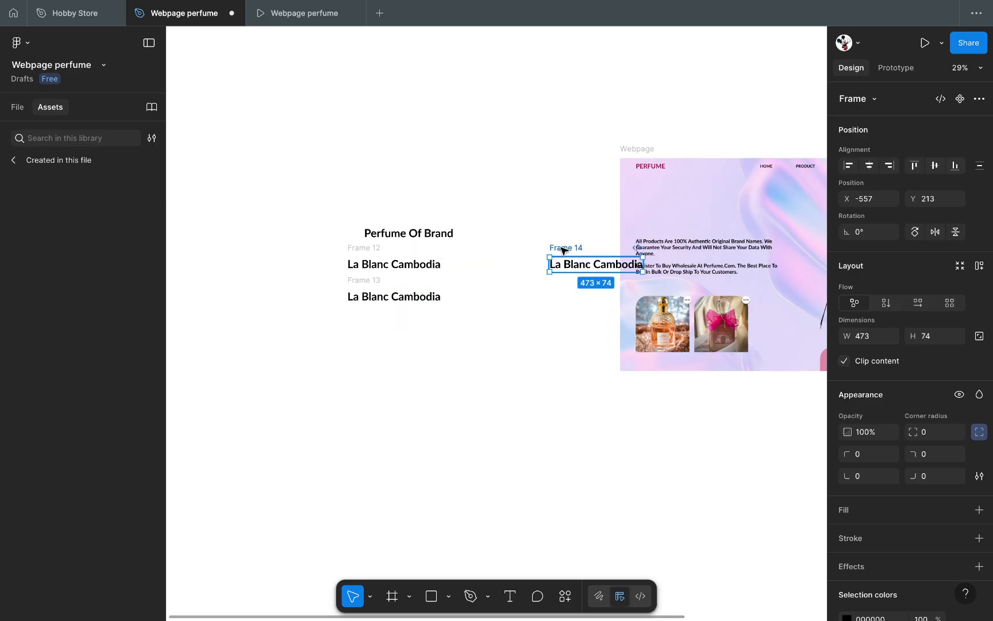
mouse_move(359, 340)
left_mouse_down()
mouse_move(348, 333)
mouse_move(374, 329)
left_mouse_up()
left_click_drag(418, 264, 458, 304)
left_click(468, 310)
Step: Shift the text inside the second frame upward to bring the "Gucci Brand" line into its visible area
left_click(414, 297)
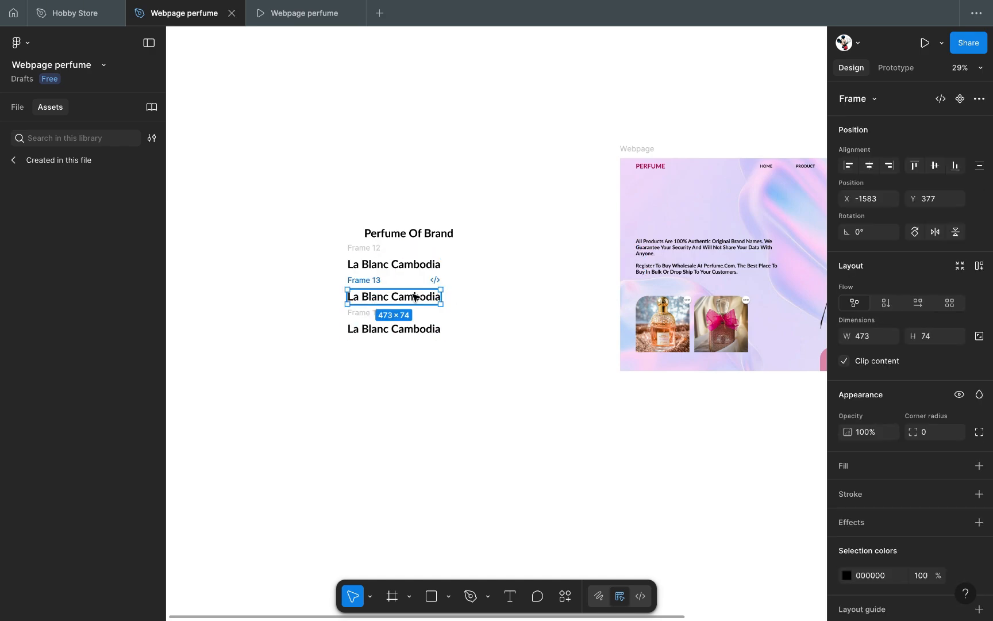
double_click(415, 298)
key("Left")
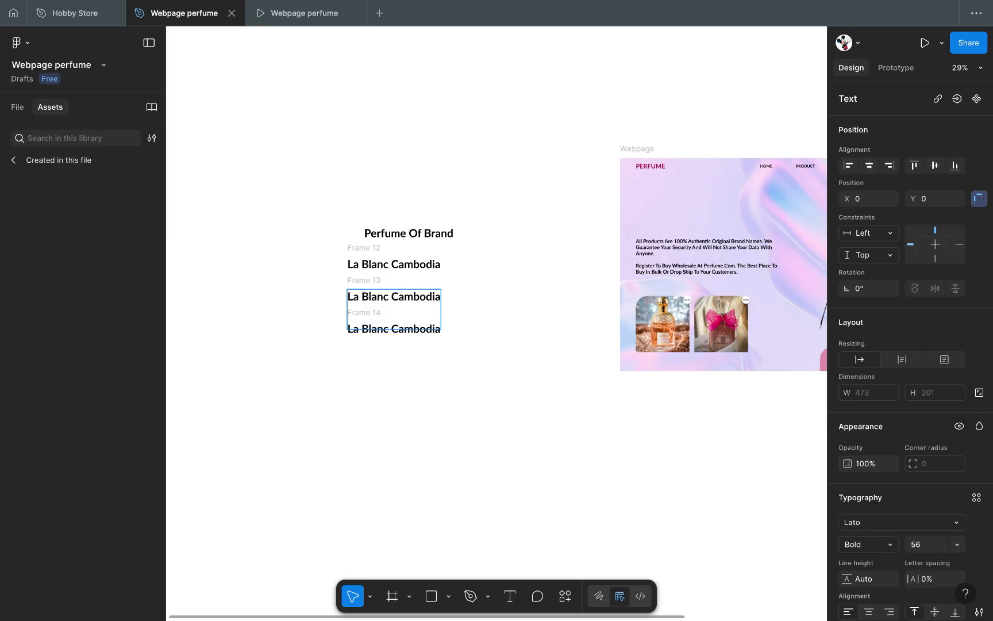
key("Escape")
key("Up")
key("Up")
key("Up")
key("Up")
key("Up")
key("Up")
key("Up")
key("Up")
key("Up")
key("Up")
key("Up")
key("Up")
key("Up")
key("Up")
key("Up")
key("Up")
key("Up")
key("Up")
key("Up")
key("Up")
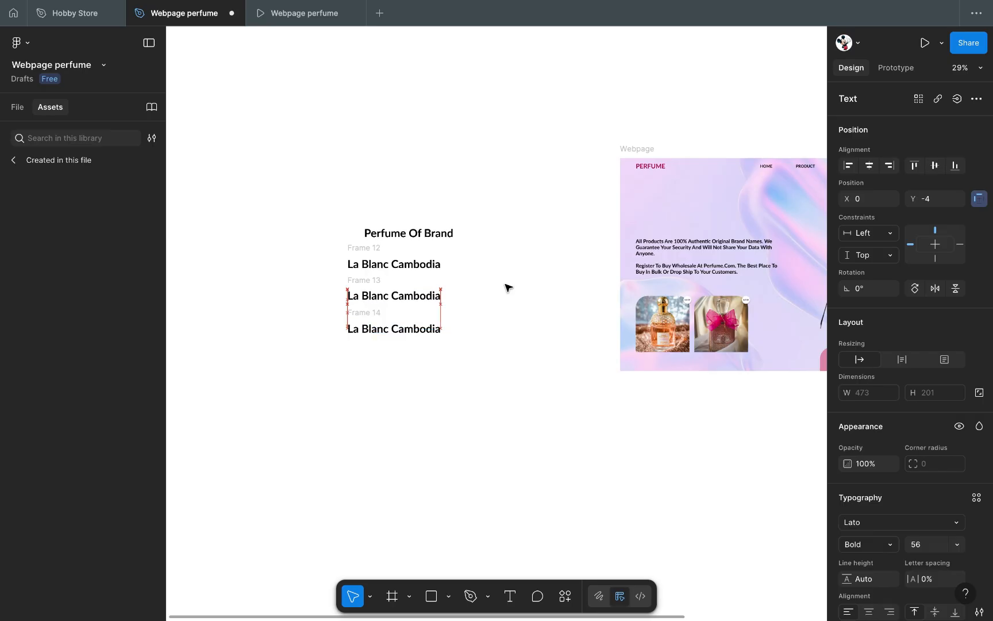
key("Up")
key("Up")
key("Up")
key("Up")
key("Up")
key("Up")
key("Up")
key("Up")
key("Up")
key("Up")
key("Up")
key("Up")
key("Up")
key("Up")
key("Up")
key("Up")
key("Up")
key("Up")
key("Up")
key("Up")
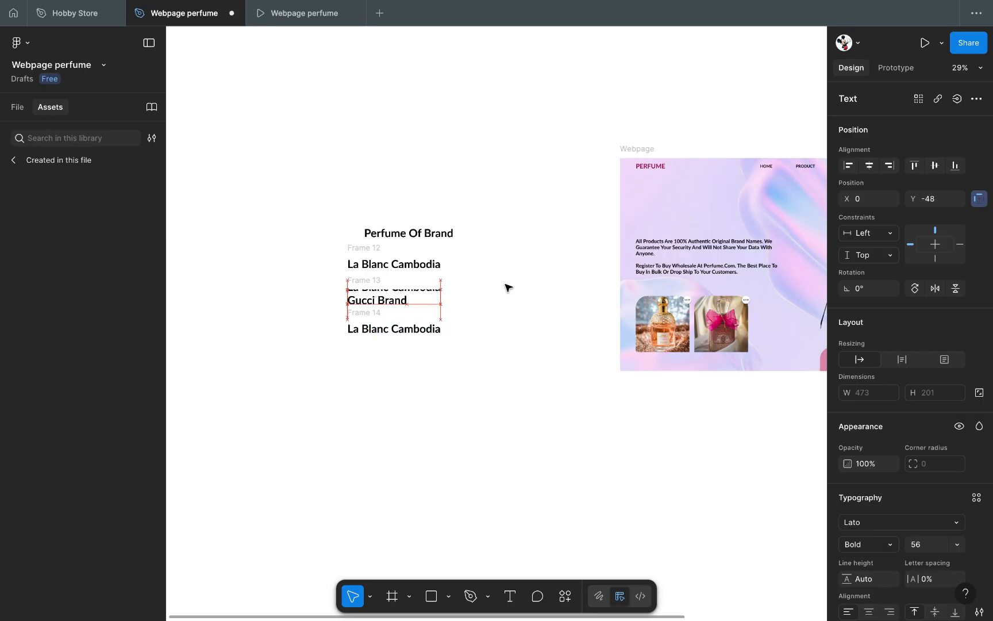
Step: Shift the text inside the third frame up to Y -132 so that it shows only "Chanel Brand"
left_click(424, 329)
key("Up")
key("Up")
key("Up")
key("Up")
key("Up")
key("Up")
key("Up")
key("Up")
key("Up")
key("Up")
key("Up")
key("Up")
key("Up")
key("Up")
key("Up")
key("Up")
key("Up")
key("Up")
key("Up")
key("Up")
key("Up")
key("Up")
key("Up")
key("Up")
key("Up")
key("Up")
key("Up")
key("Up")
key("Up")
key("Up")
key("Up")
key("Up")
key("Up")
key("Up")
key("Up")
key("Up")
key("Up")
key("Up")
key("Up")
key("Up")
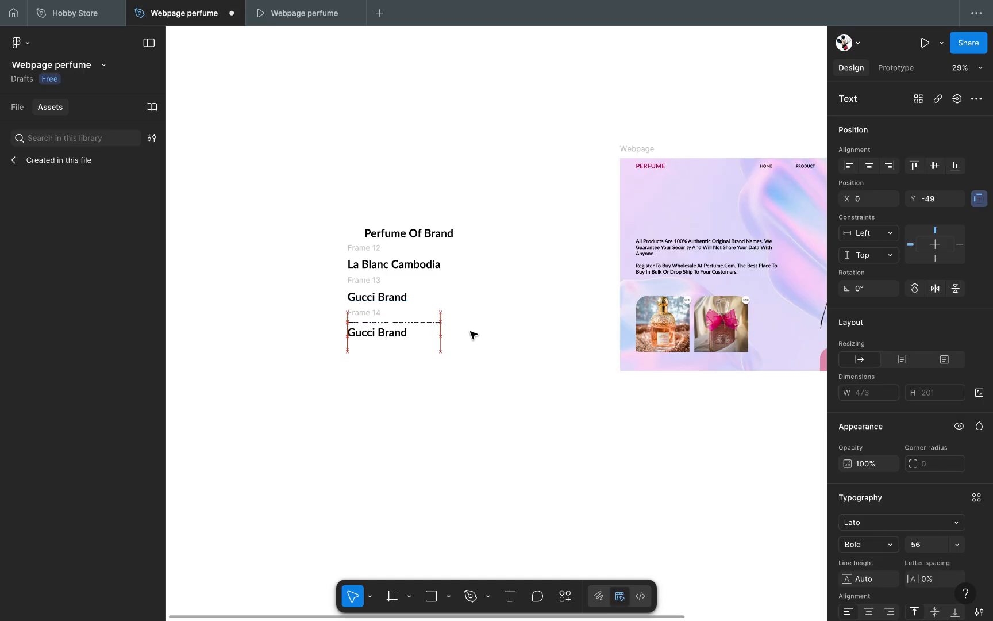
key("Up")
key("Up")
key("Up")
key("Up")
key("Up")
key("Up")
key("Up")
key("Up")
key("Up")
key("Up")
key("Up")
key("Up")
key("Up")
key("Up")
key("Up")
key("Up")
key("Up")
key("Up")
key("Up")
key("Up")
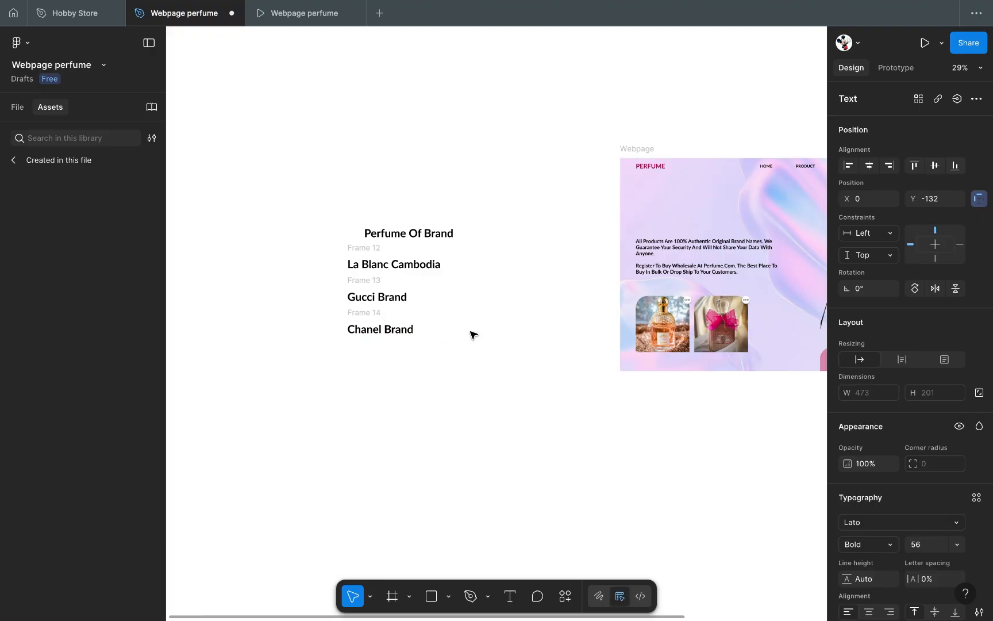
left_click(490, 330)
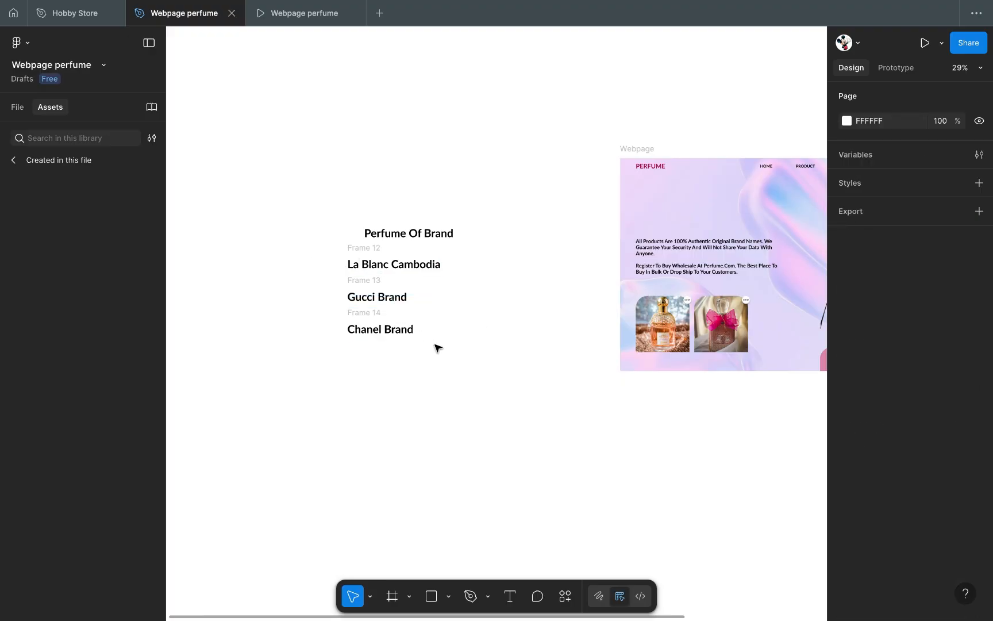
left_click_drag(326, 253, 441, 349)
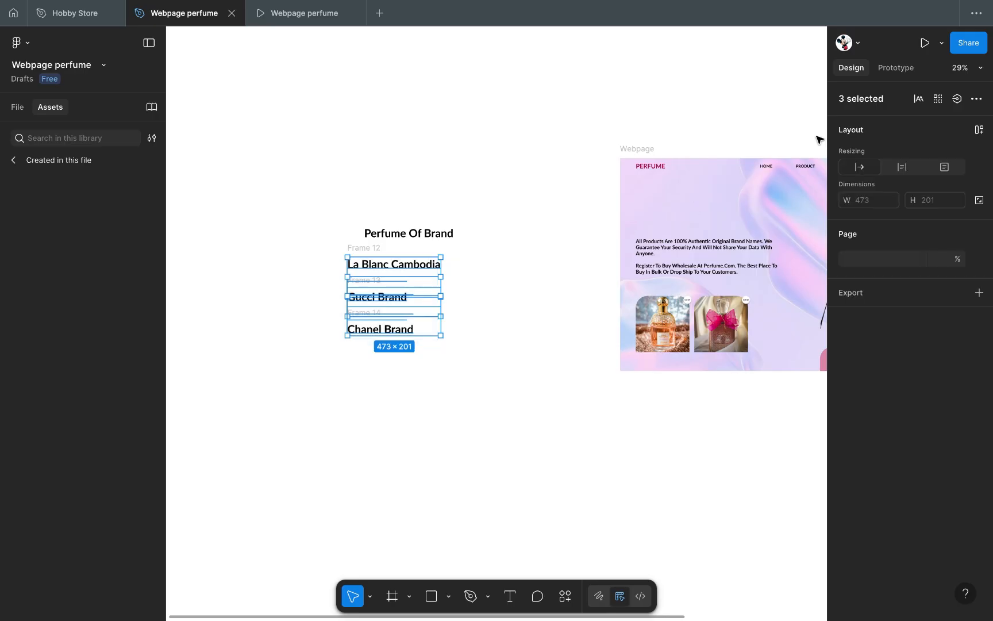
left_click(545, 278)
scroll(394, 279, "down", 1)
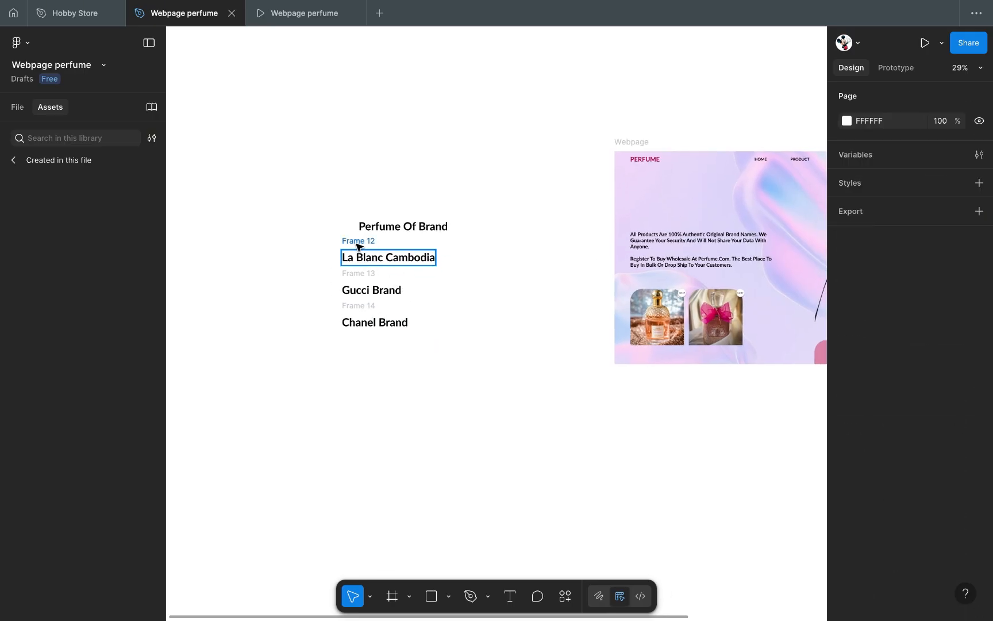
Step: Combine the three brand-name frames into one component set
left_click(354, 274)
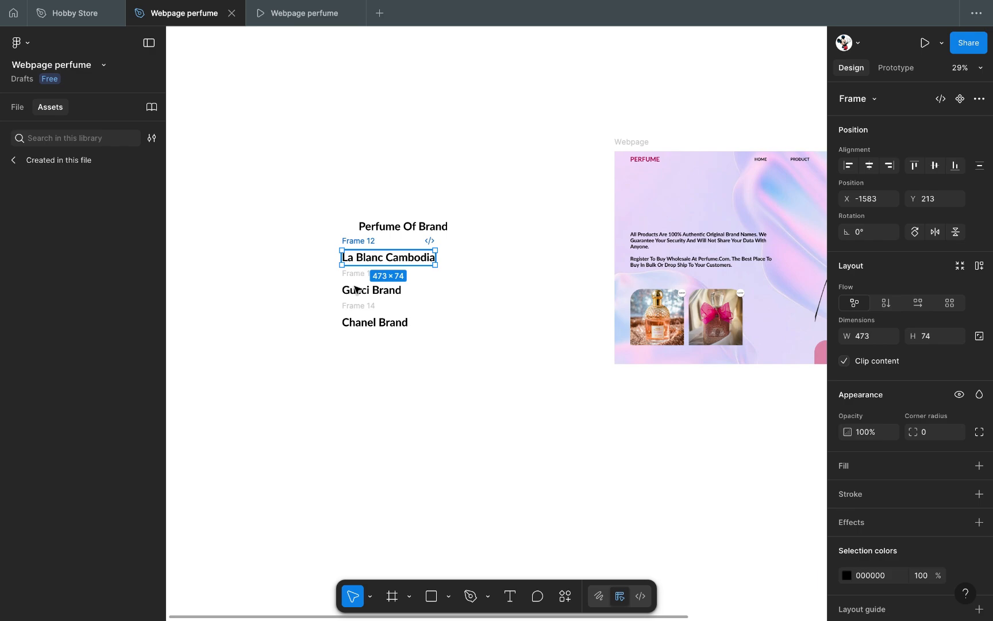
left_click(360, 275, "shift")
left_click(354, 305, "shift")
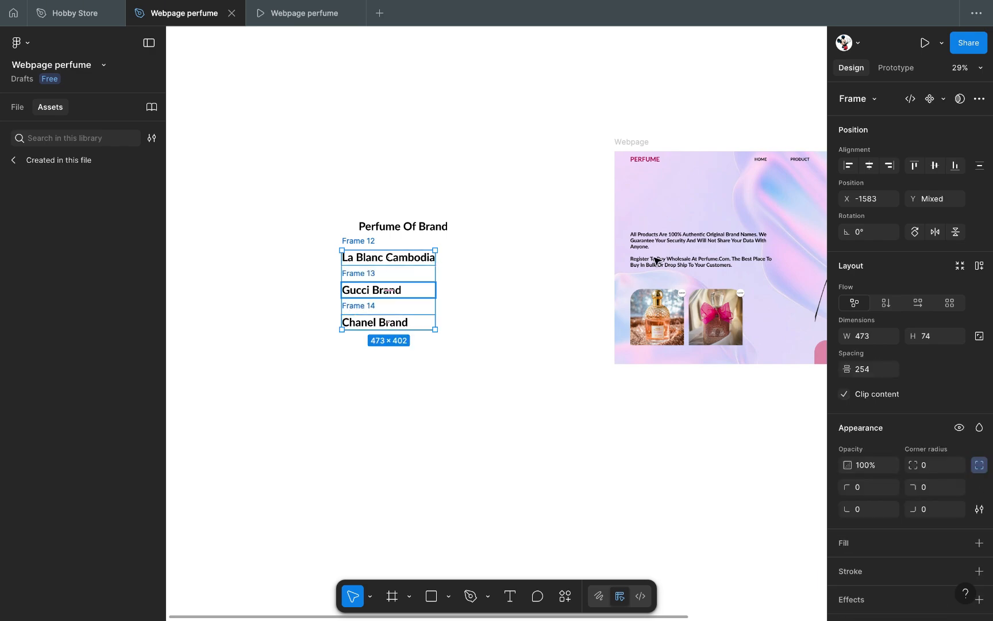
left_click(942, 101)
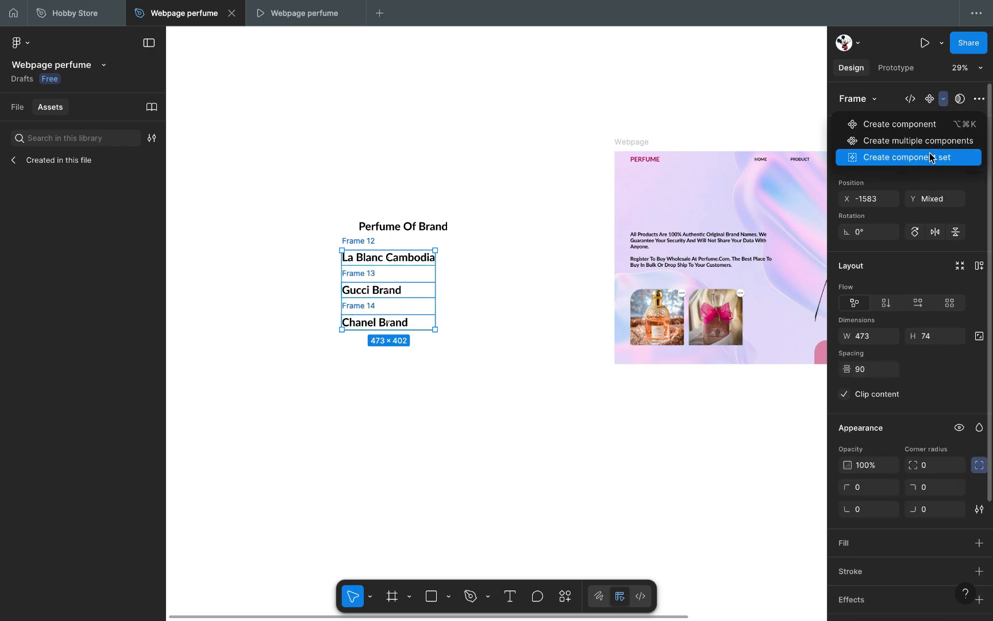
left_click(932, 155)
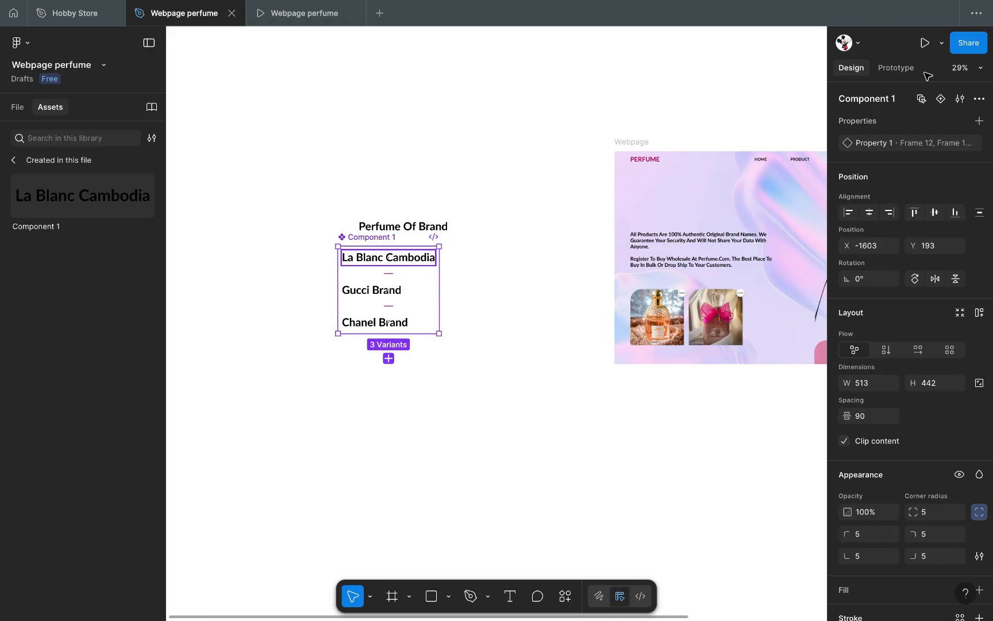
Step: Link the La Blanc Cambodia variant to the Gucci Brand variant with an 800 ms After delay trigger and a 600 ms Smart animate transition
left_click(385, 259)
key("shift+e")
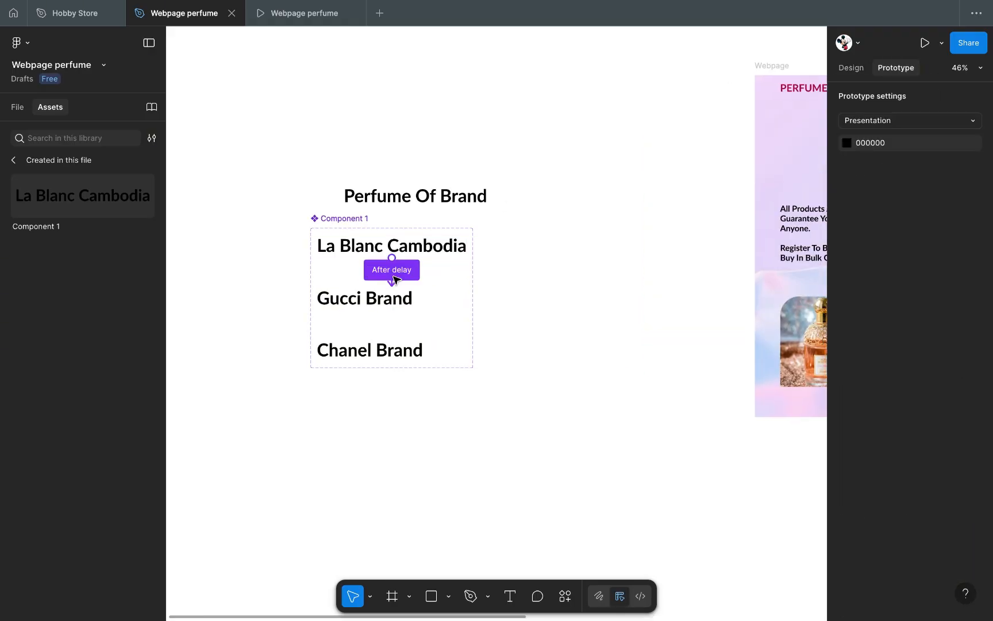
left_click(392, 276)
left_click(437, 454)
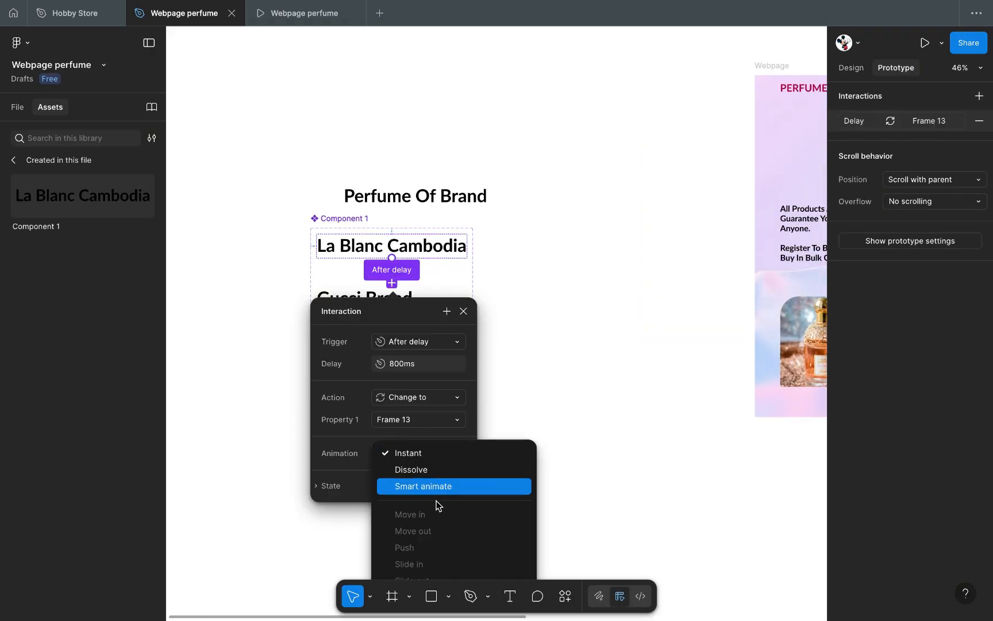
left_click(440, 485)
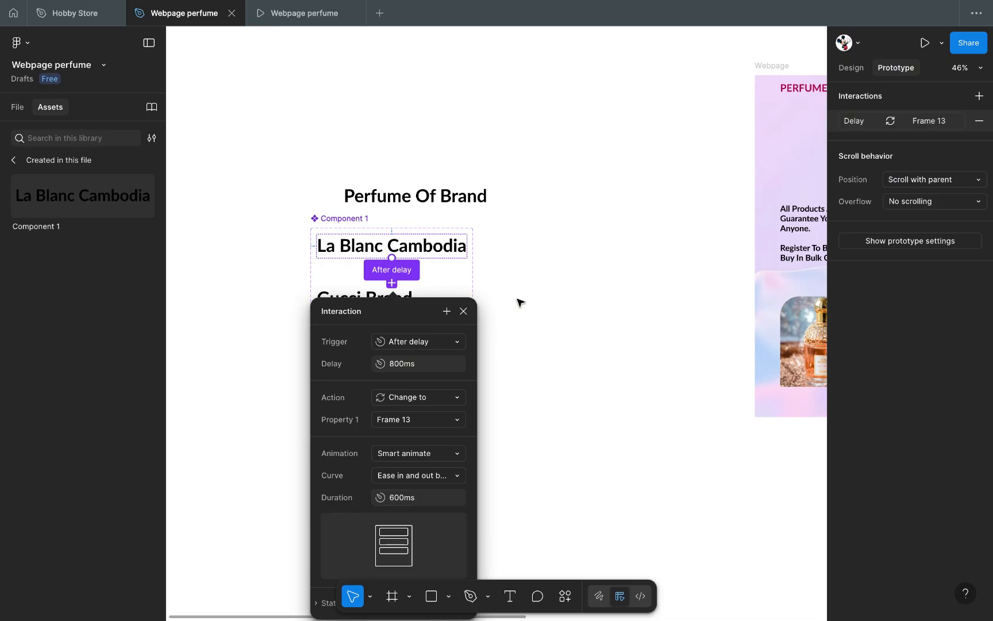
scroll(520, 303, "down", 3)
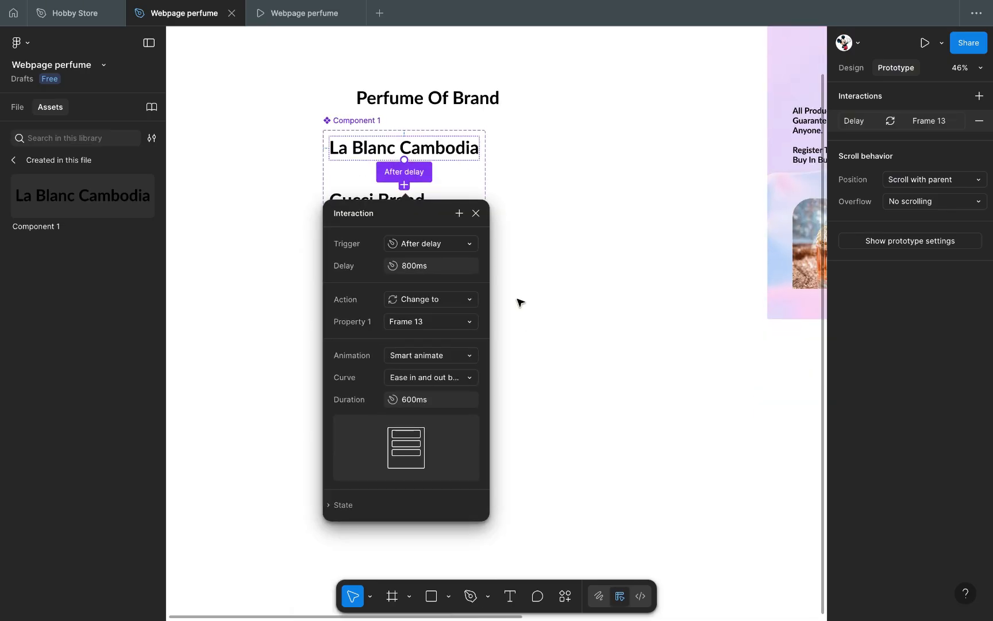
left_click(542, 351)
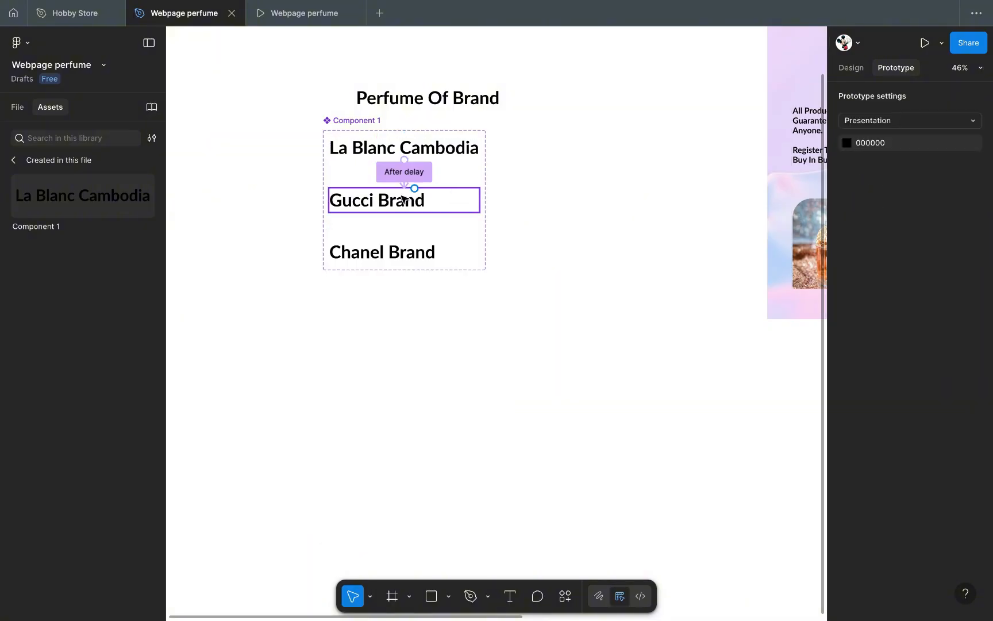
Step: Link the Gucci Brand variant to the Chanel Brand variant with an After delay trigger of 800 ms and Smart animate
left_click(413, 191)
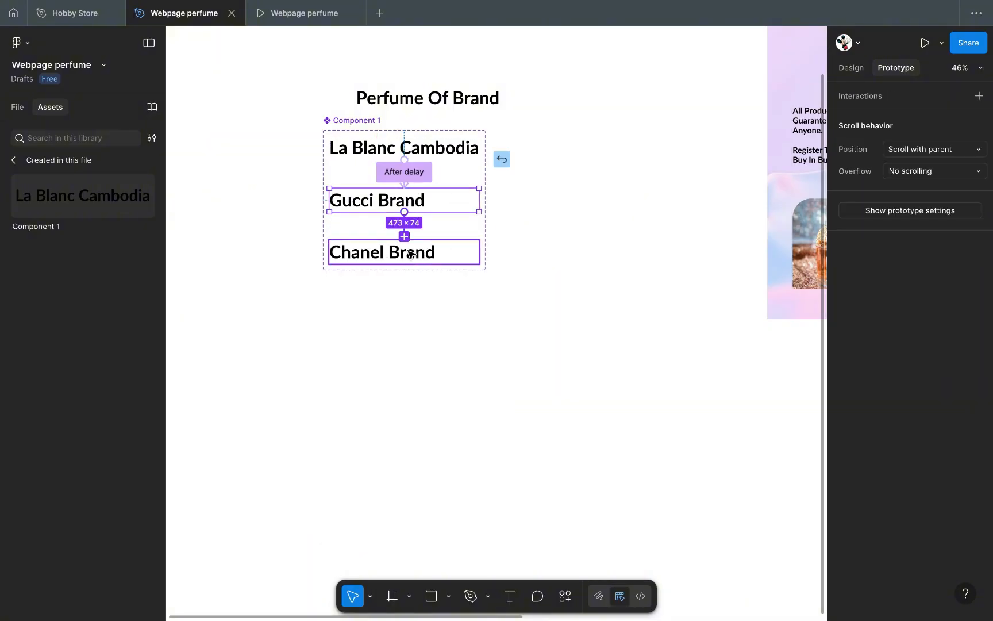
left_click_drag(404, 236, 409, 256)
left_click(416, 305)
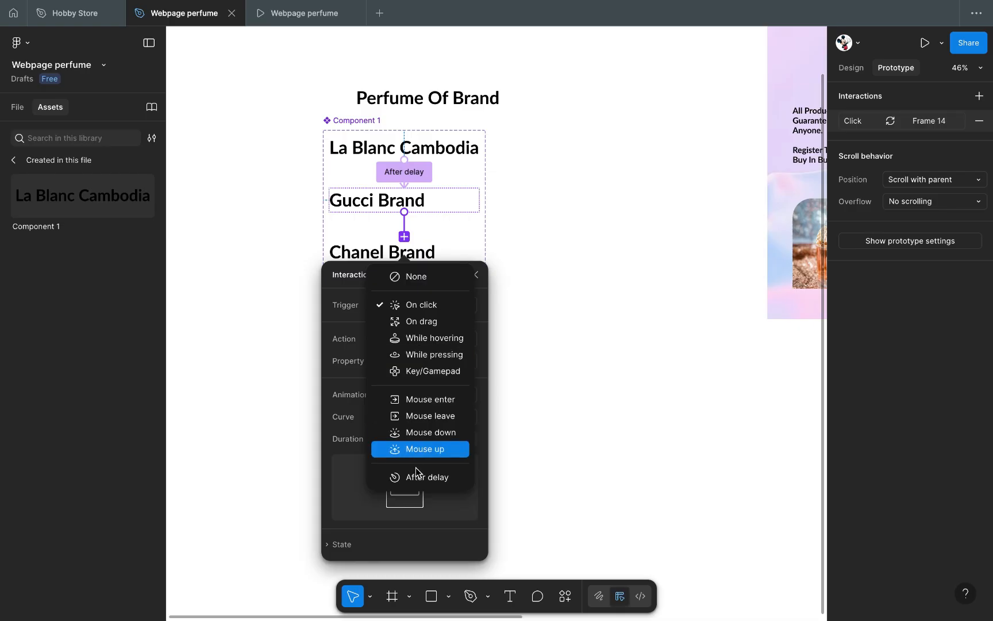
left_click(417, 477)
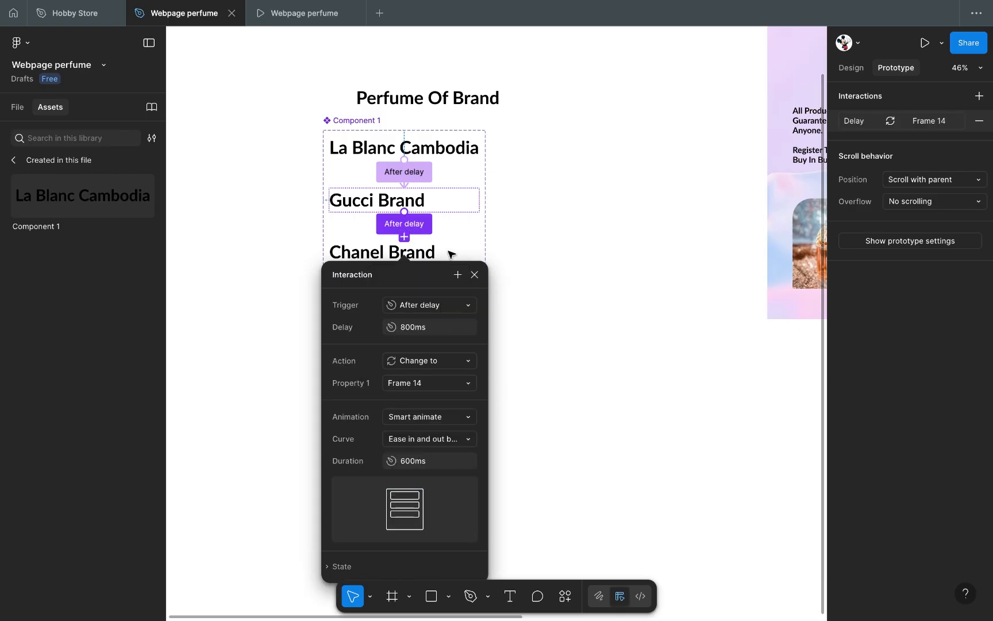
left_click(472, 276)
Step: Link the Chanel Brand variant back to the La Blanc Cambodia variant with an After delay trigger and a 600 ms Smart animate
left_click(430, 251)
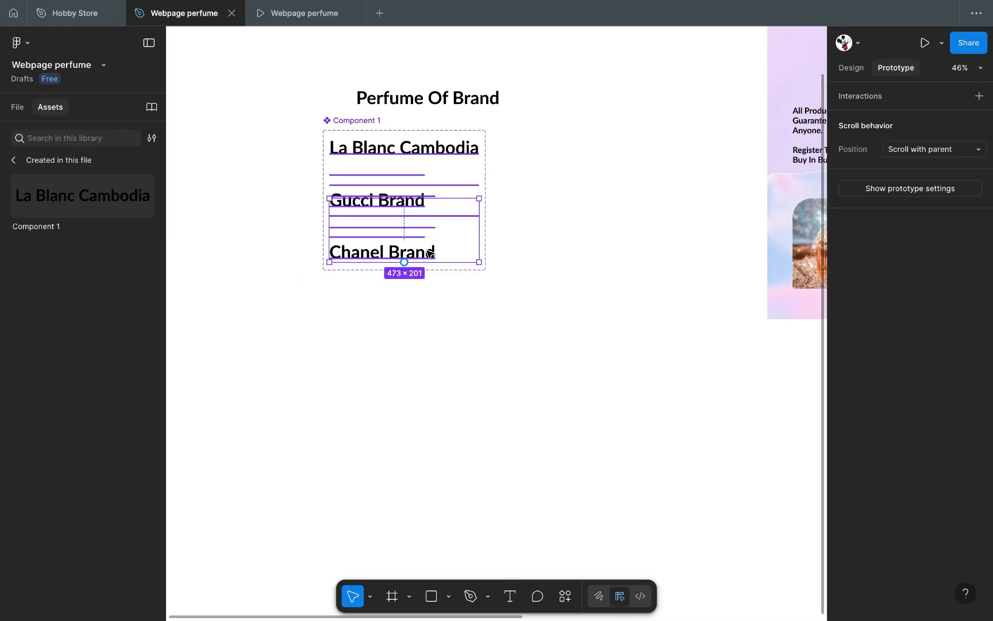
left_click(533, 238)
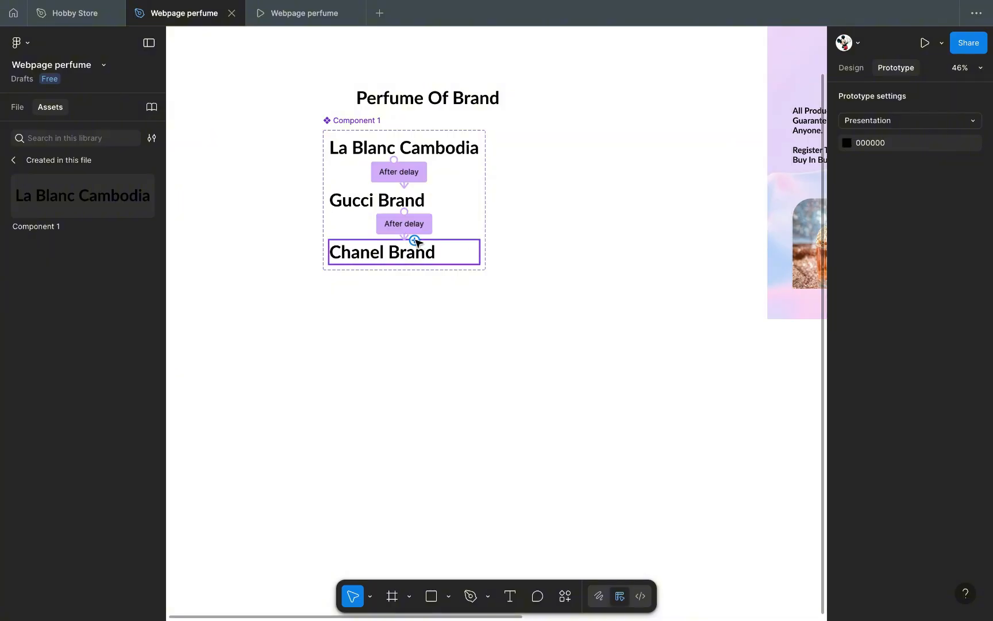
left_click(412, 243)
left_click_drag(415, 240, 431, 153)
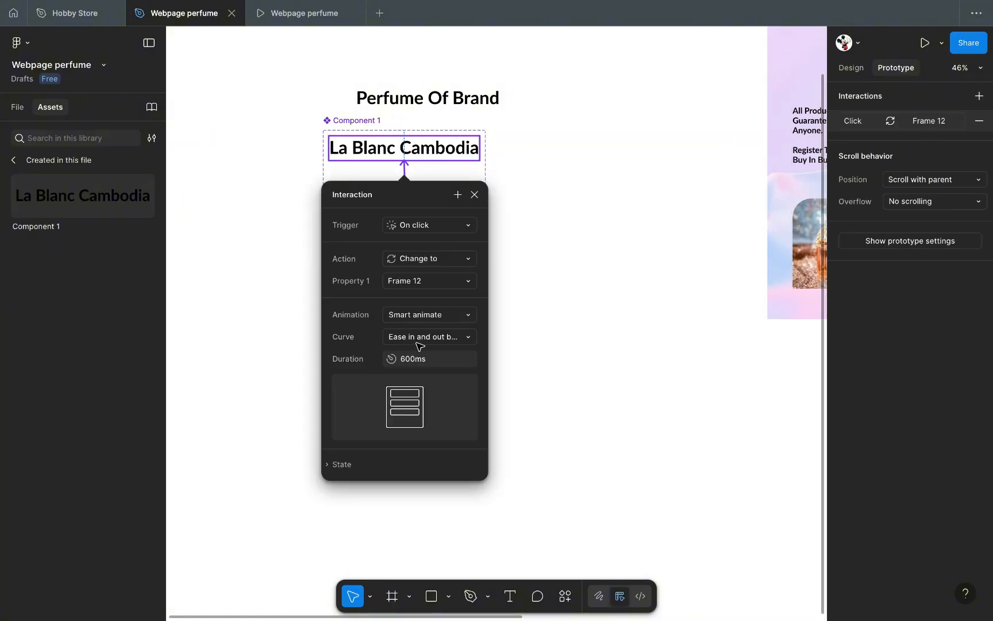
left_click(441, 229)
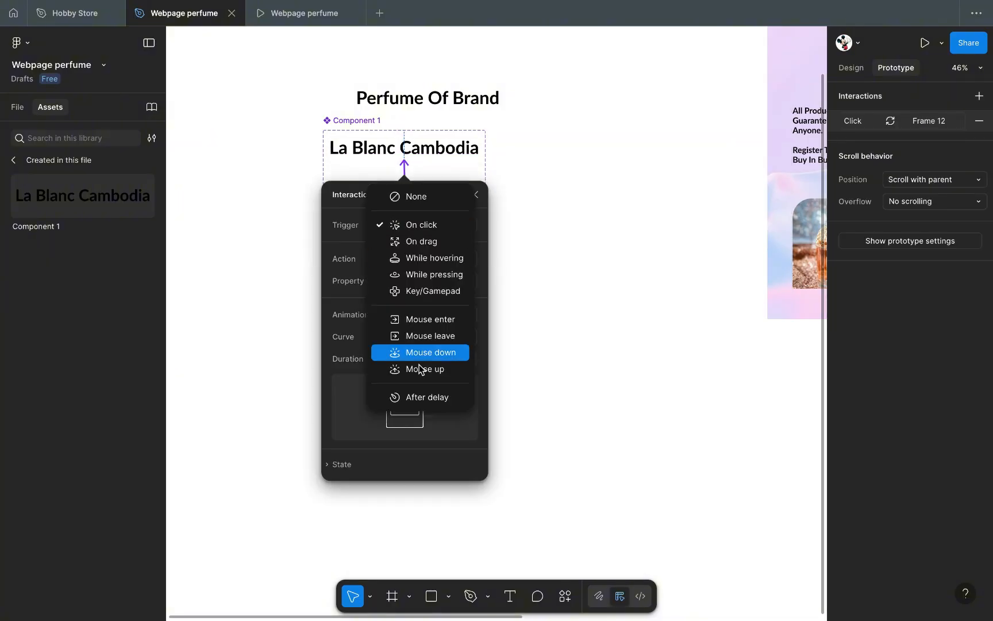
left_click(422, 396)
left_click(475, 196)
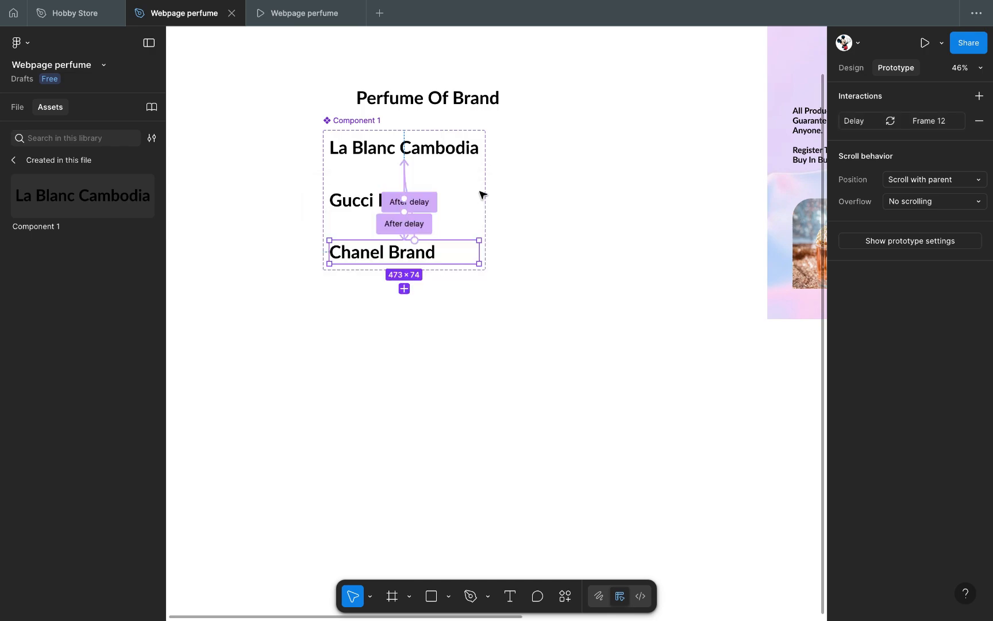
left_click(569, 110)
Step: Insert an instance of Component 1 and place it beside the "Perfume Of Brand" text
left_click(851, 69)
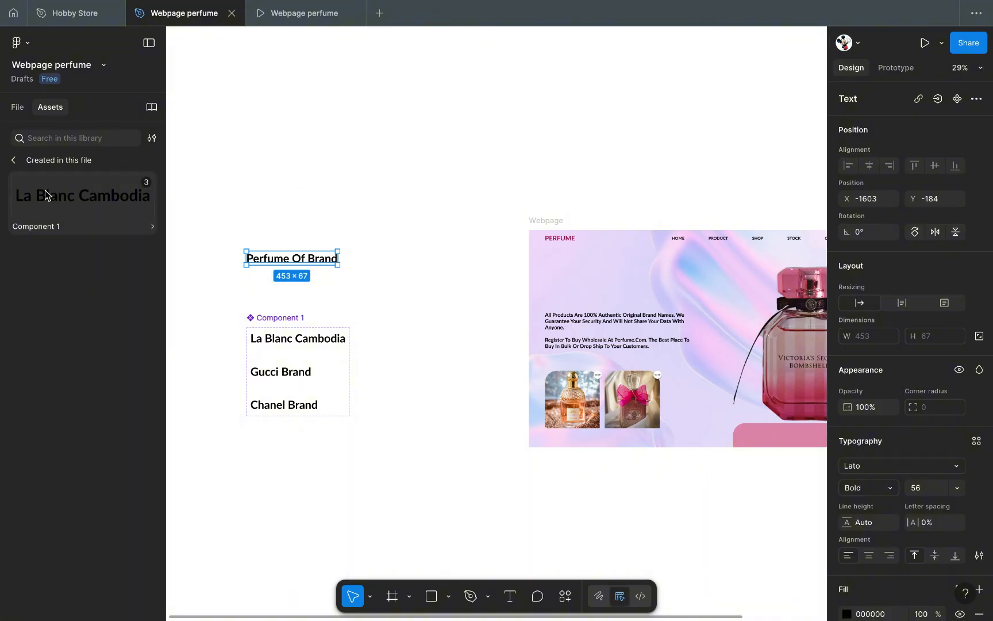
left_click(45, 196)
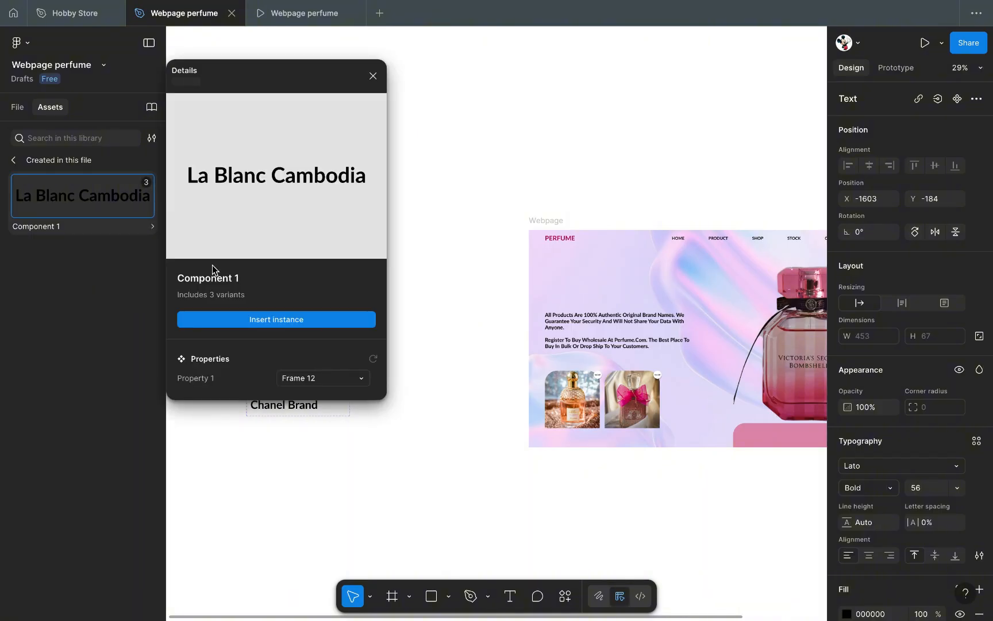
left_click(265, 320)
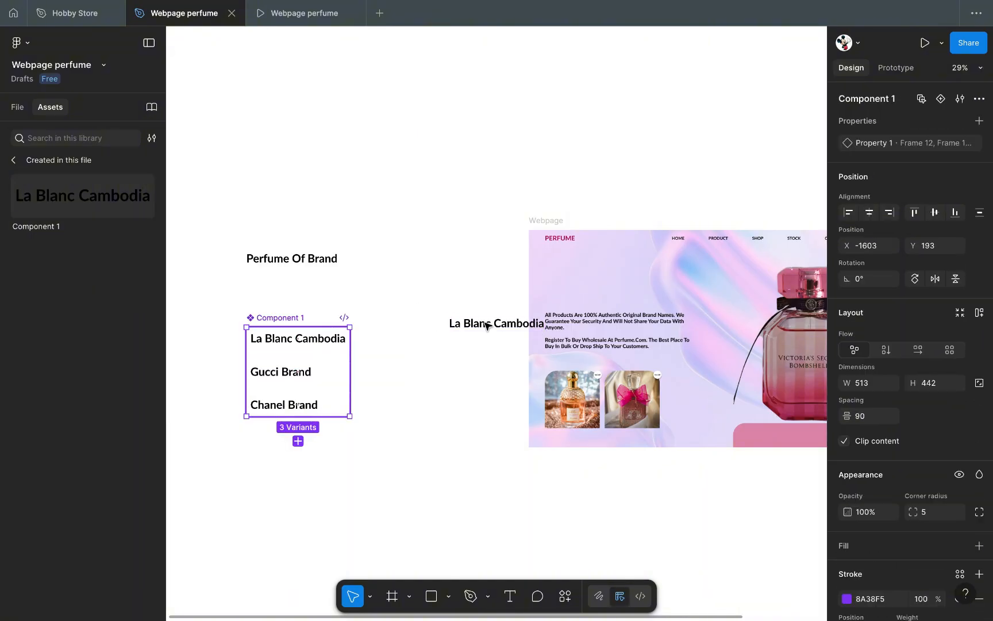
left_click_drag(485, 325, 378, 276)
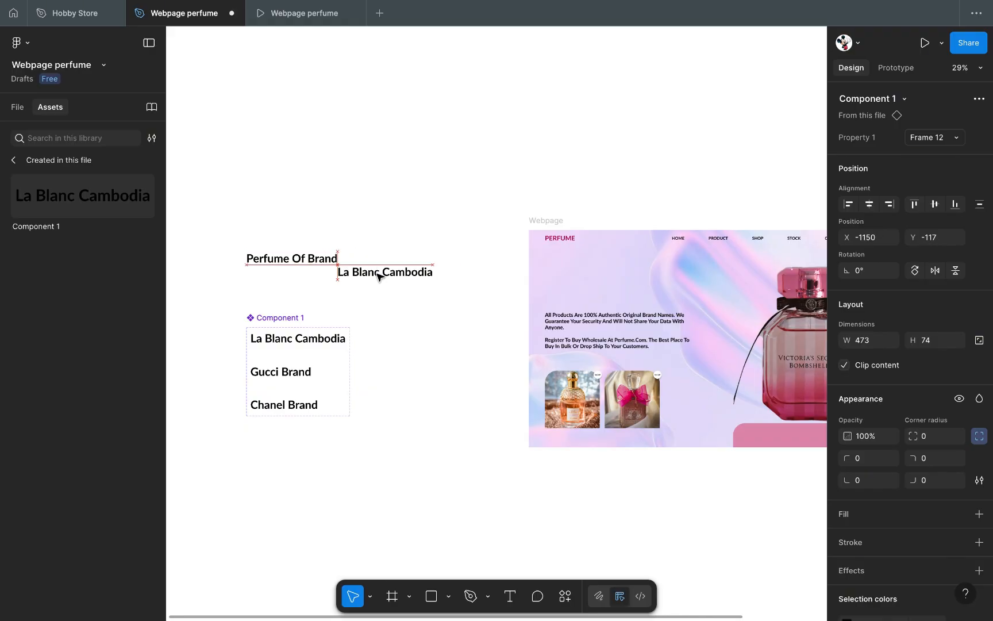
Step: Group the "Perfume Of Brand" text and the component instance in an auto layout and move it onto the Webpage frame above the description
left_click(294, 260)
left_click(397, 275, "shift")
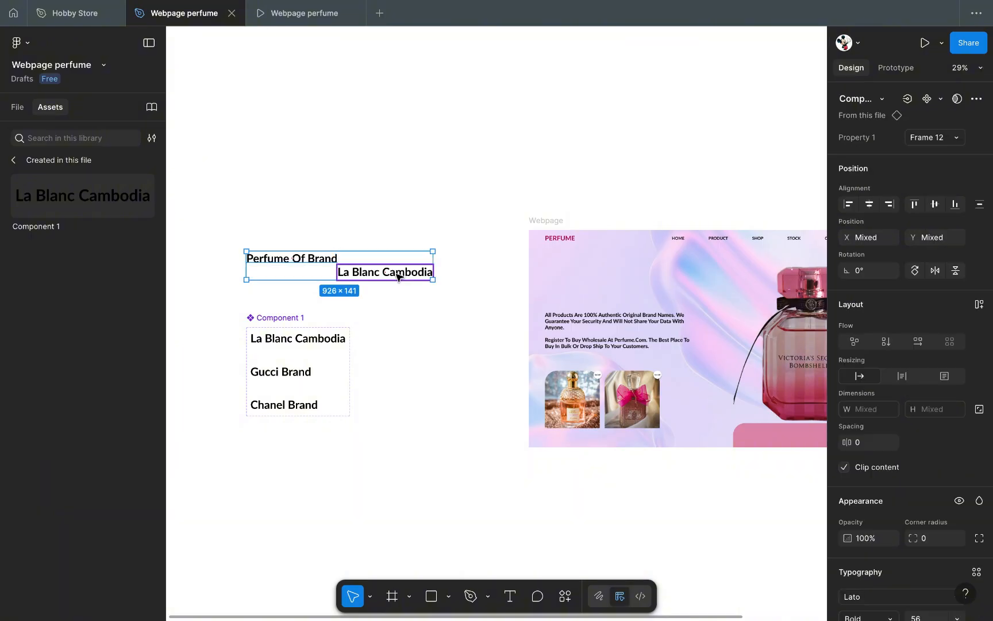
key("shift+a")
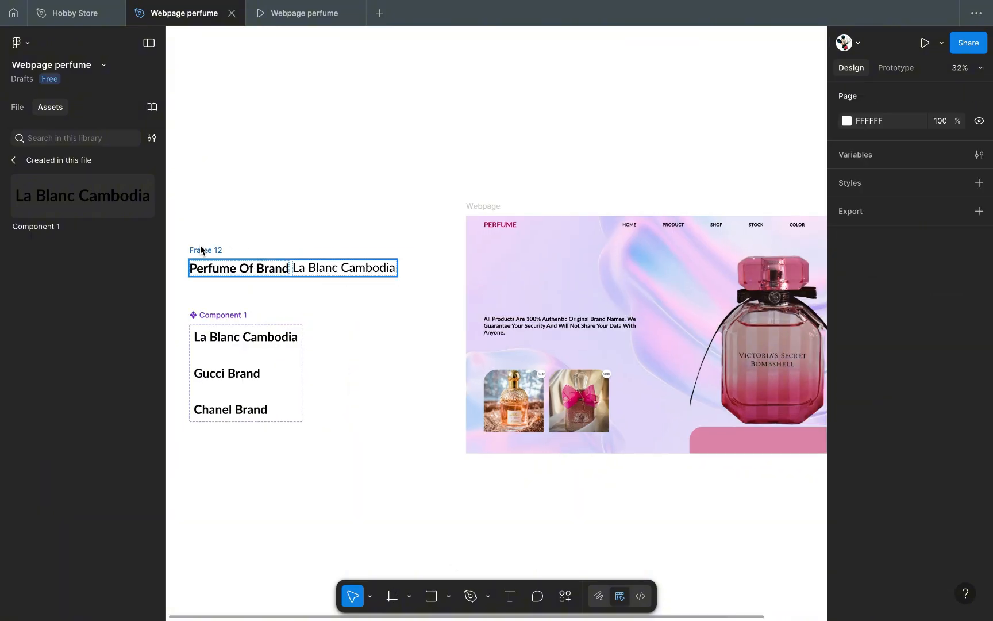
left_click_drag(227, 270, 518, 279)
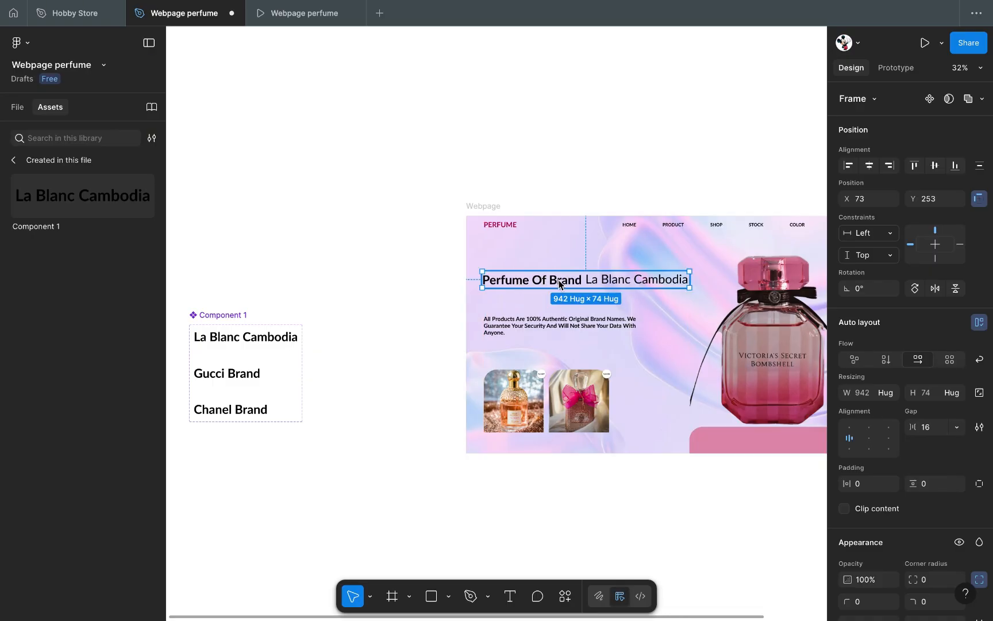
Step: Set the "Perfume Of Brand" heading to uppercase and recolor it BE236E, sampled from the PERFUME logo
left_click(560, 282)
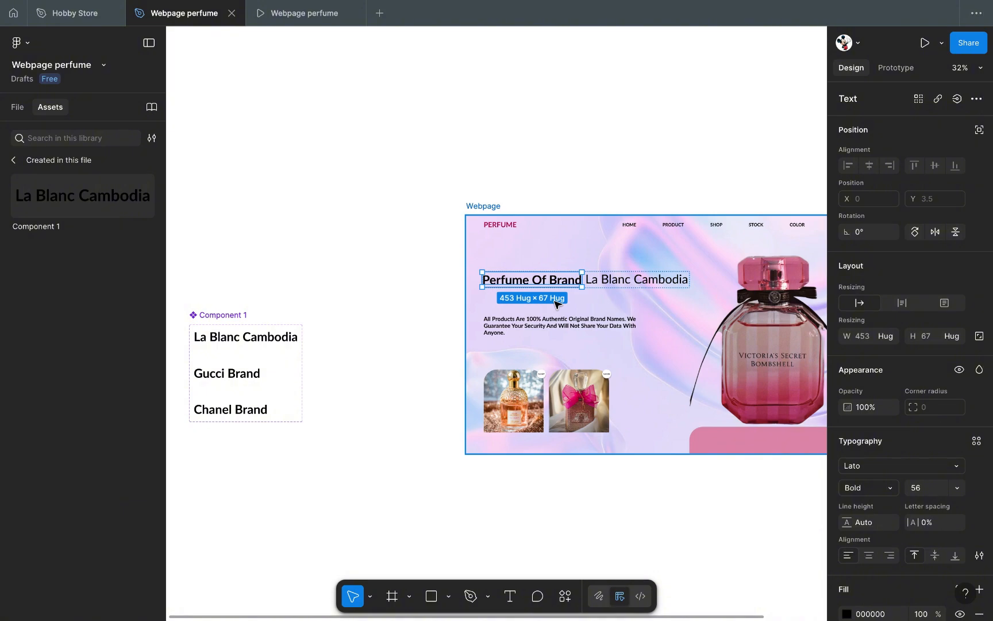
left_click(979, 555)
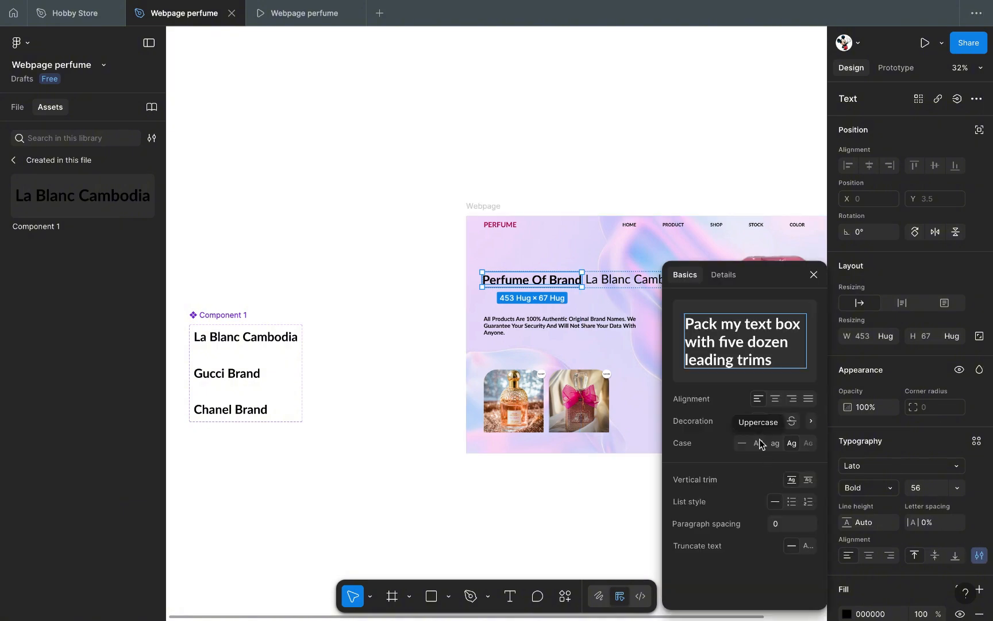
scroll(506, 224, "up", 2)
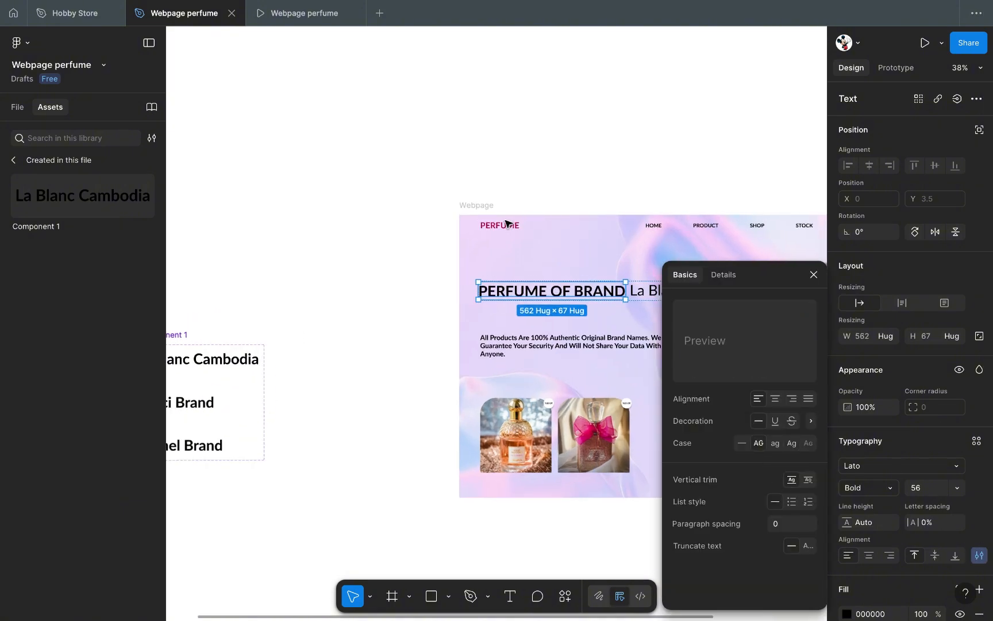
key("i")
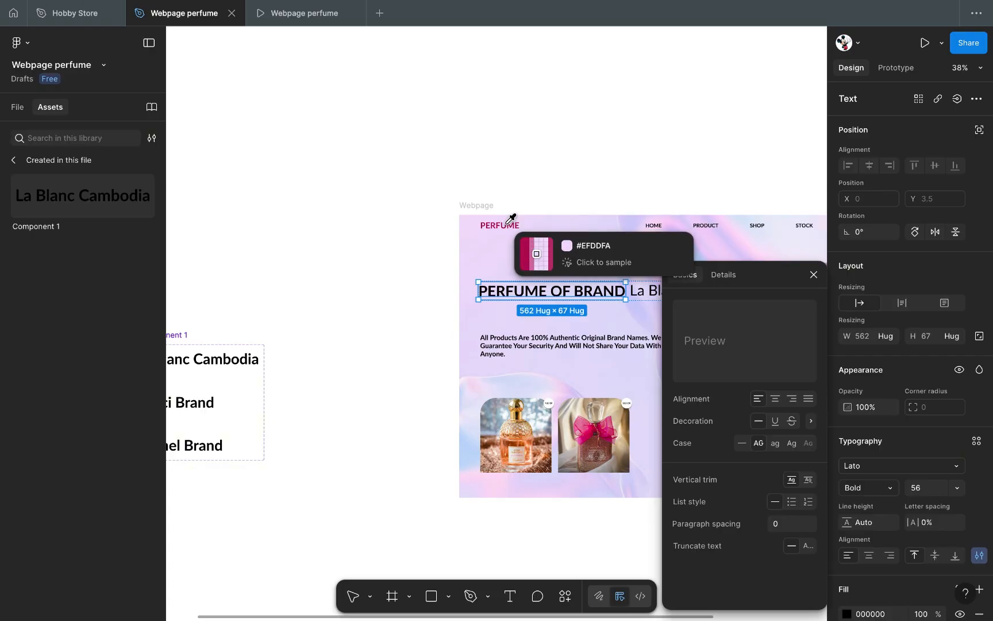
left_click(507, 224)
scroll(508, 226, "up", 3)
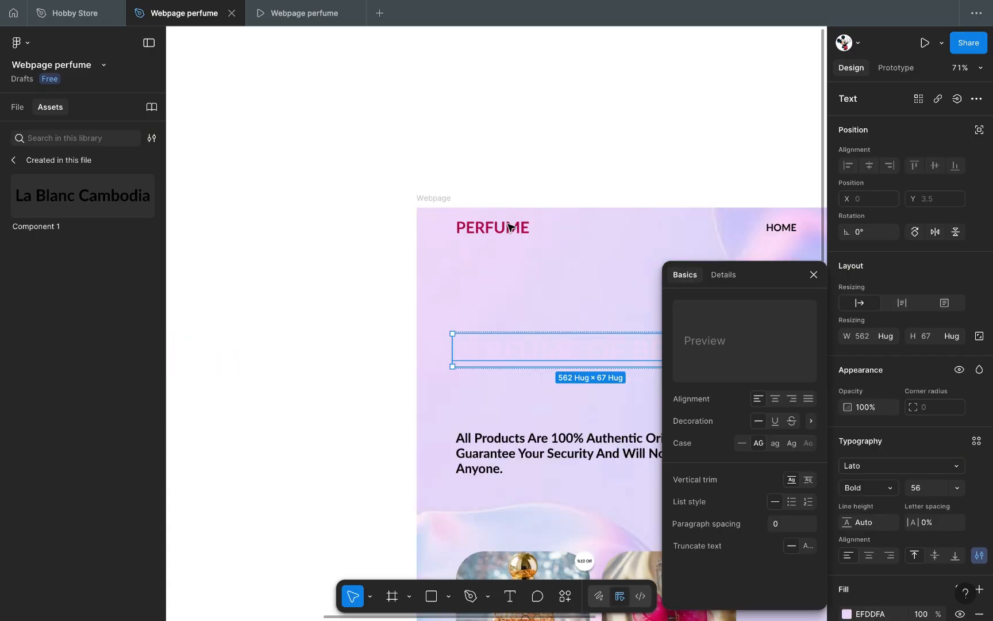
key("i")
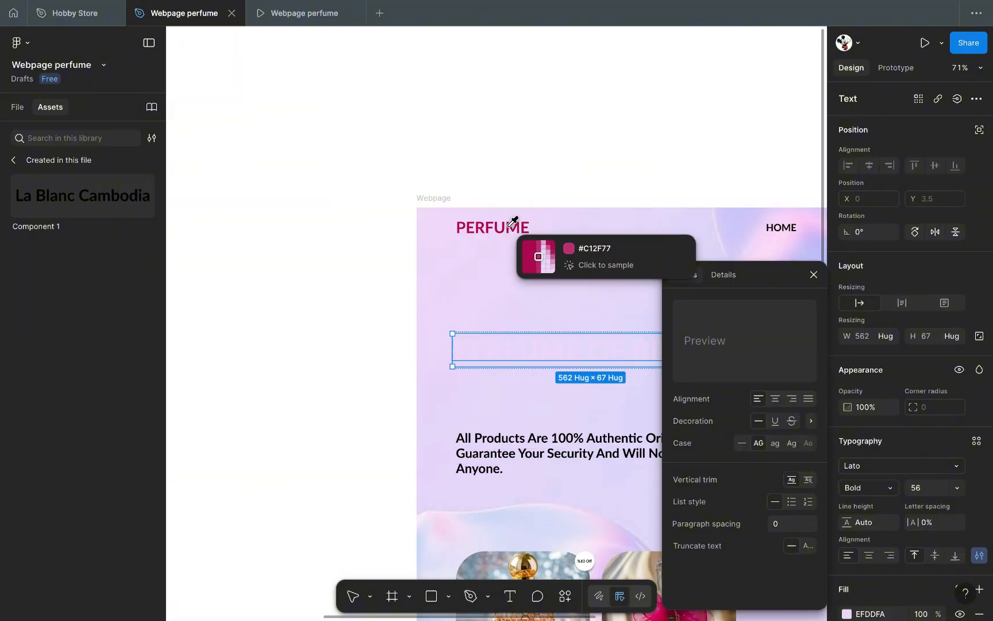
left_click(512, 222)
scroll(517, 228, "down", 3)
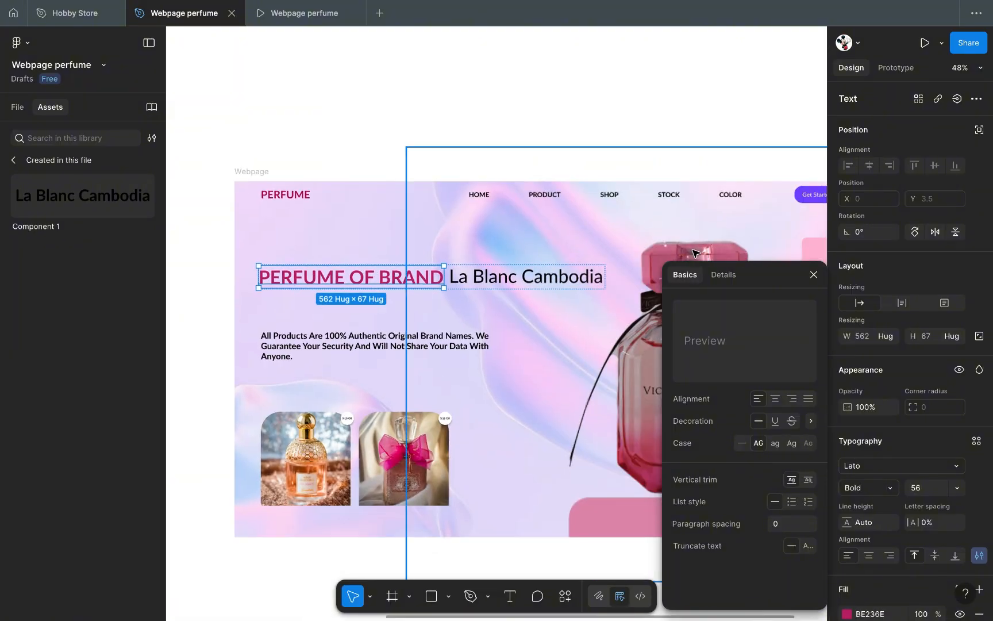
left_click(814, 275)
Step: Change the font of the "La Blanc Cambodia" text in the component instance to Lilita One
left_click(519, 276)
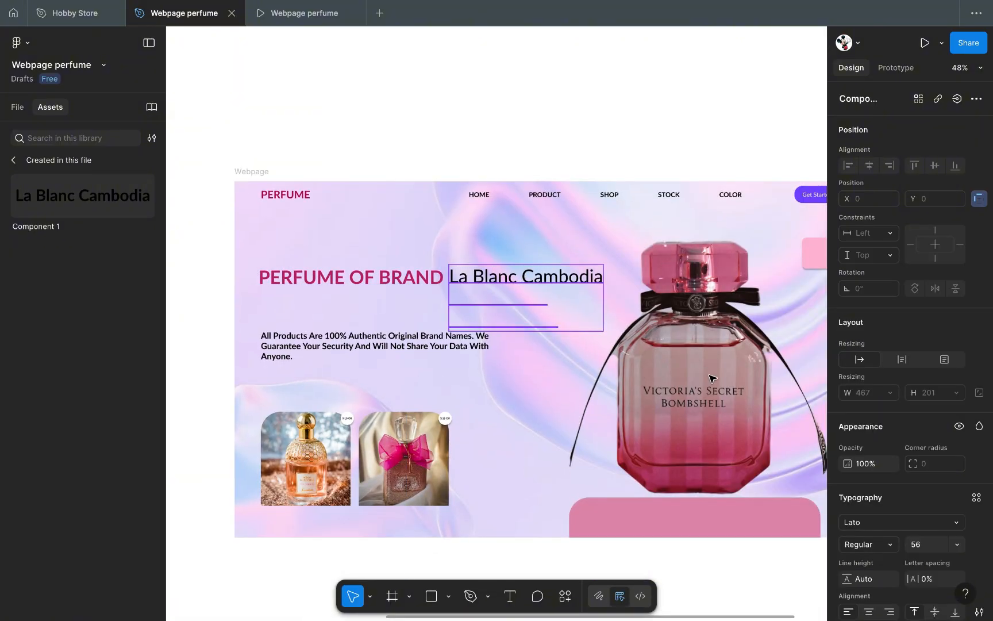
scroll(886, 460, "down", 1)
left_click(883, 452)
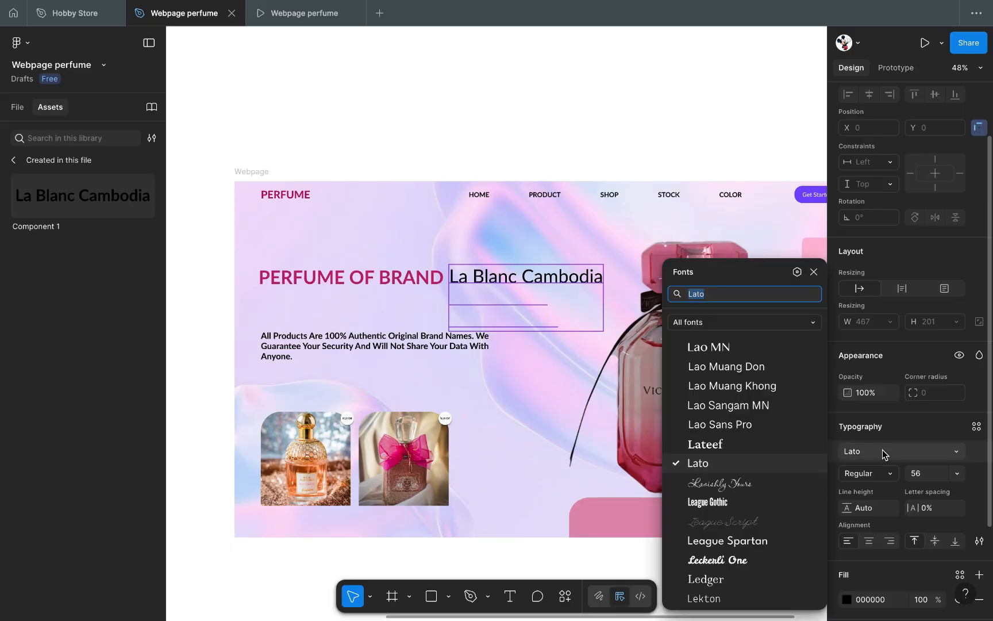
type("lili")
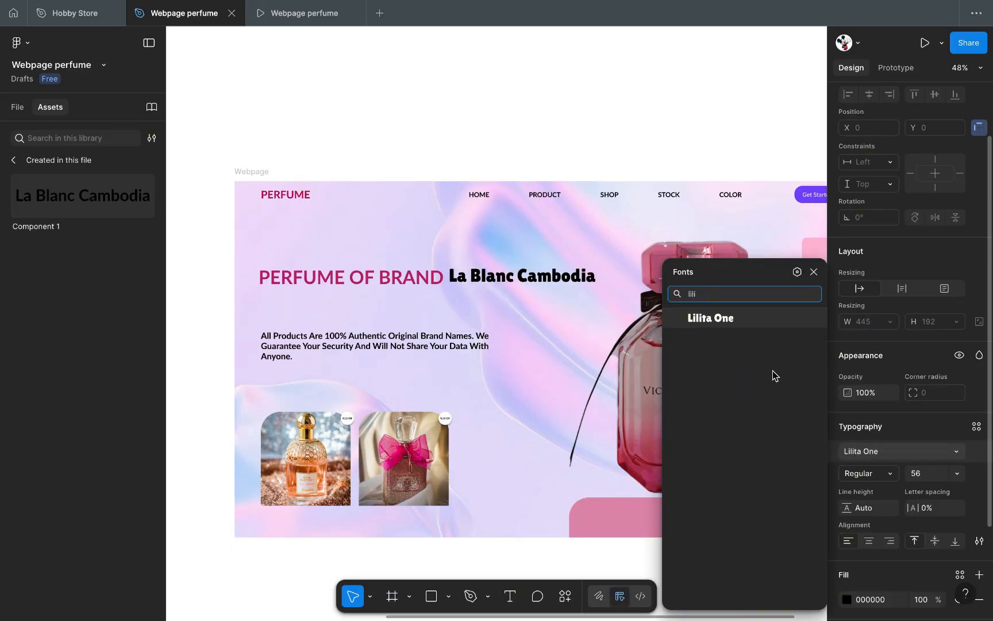
left_click(736, 329)
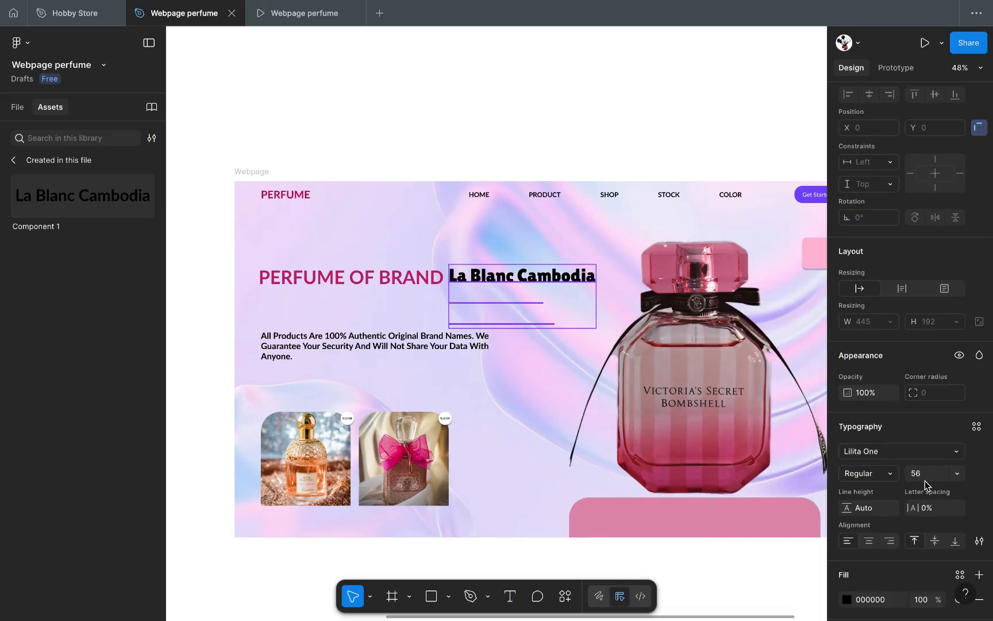
Step: Fill the "La Blanc Cambodia" text with a purple taken from the colors on this page
scroll(851, 601, "down", 1)
left_click(846, 561)
left_click(848, 562)
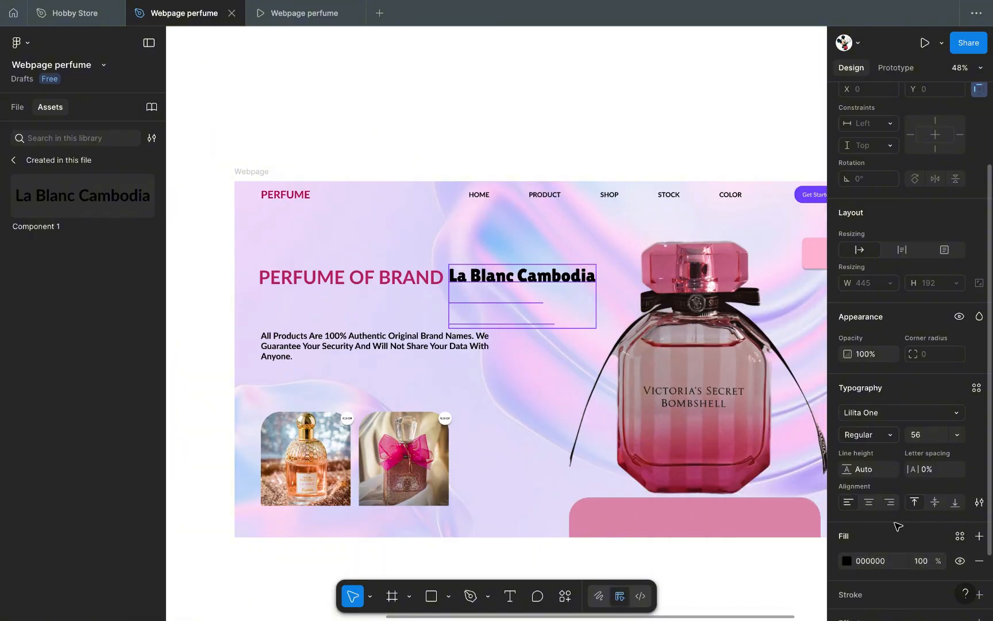
left_click(846, 561)
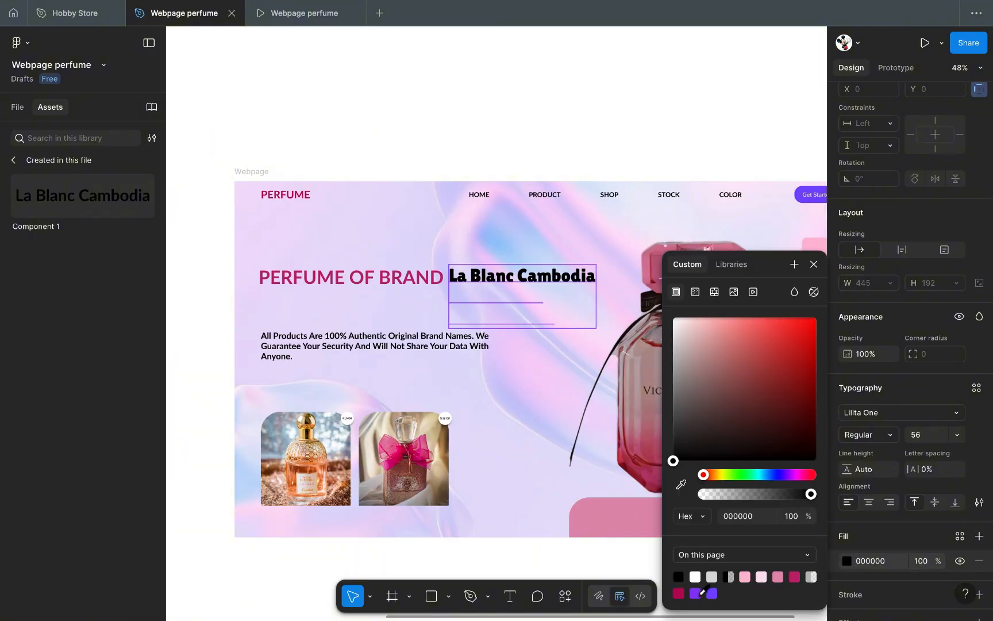
left_click(697, 594)
left_click(437, 288)
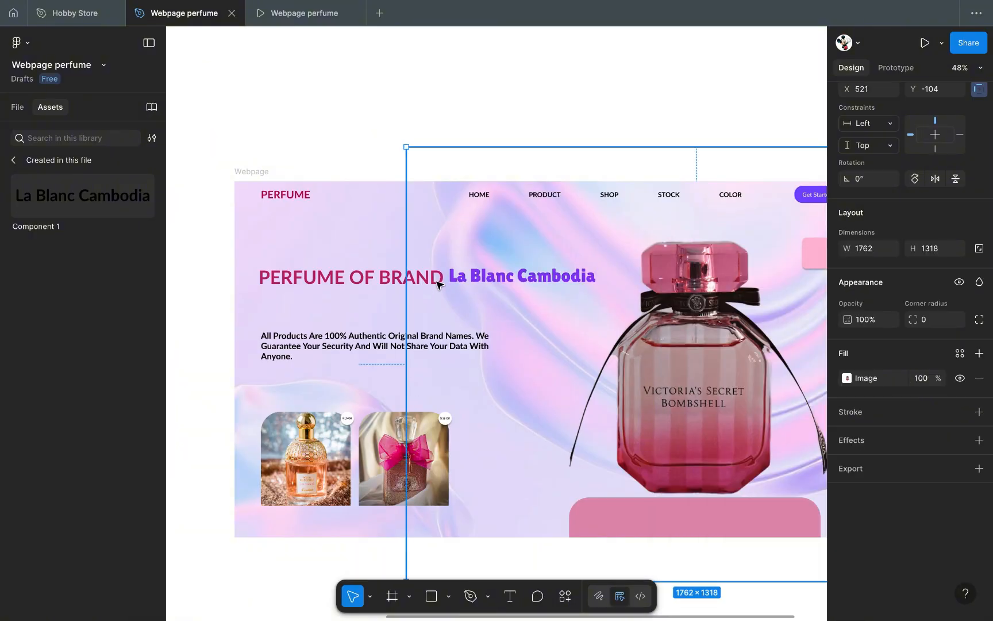
Step: Change the heading auto layout's flow to vertical so the brand name sits below "PERFUME OF BRAND"
scroll(310, 274, "left", 2)
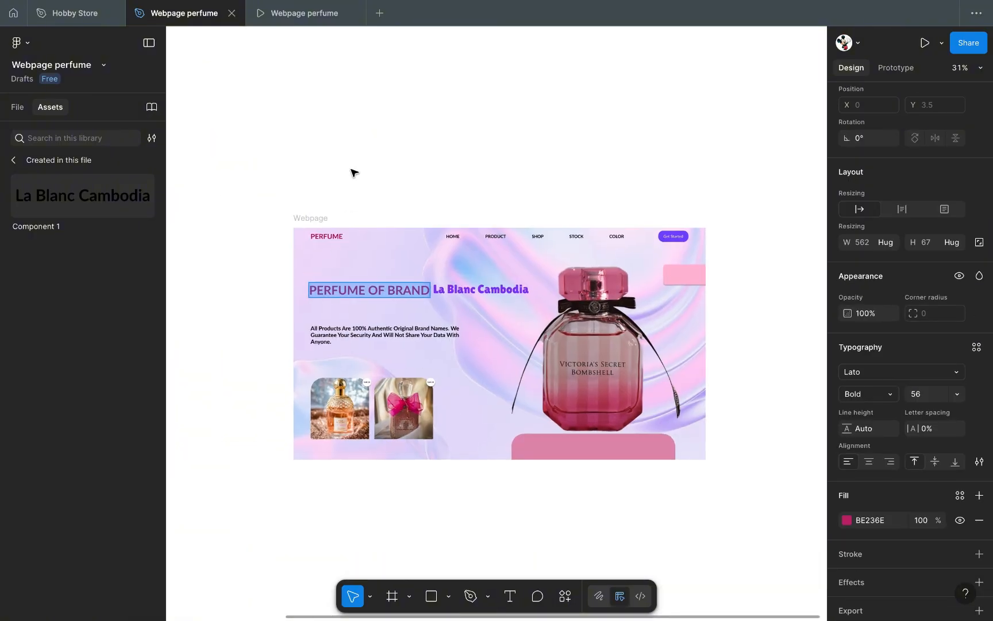
left_click(353, 173)
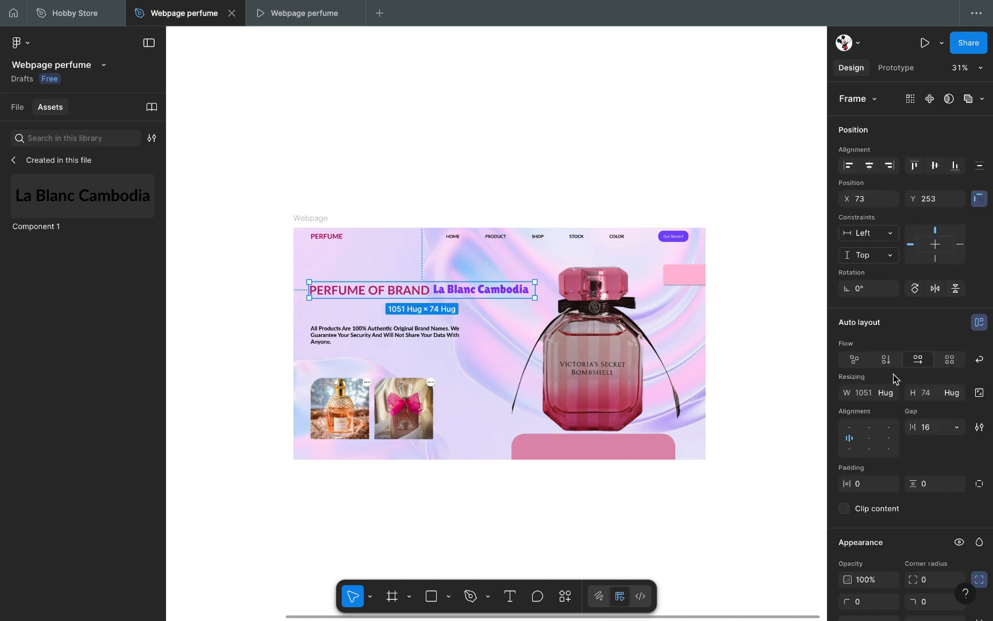
left_click(888, 360)
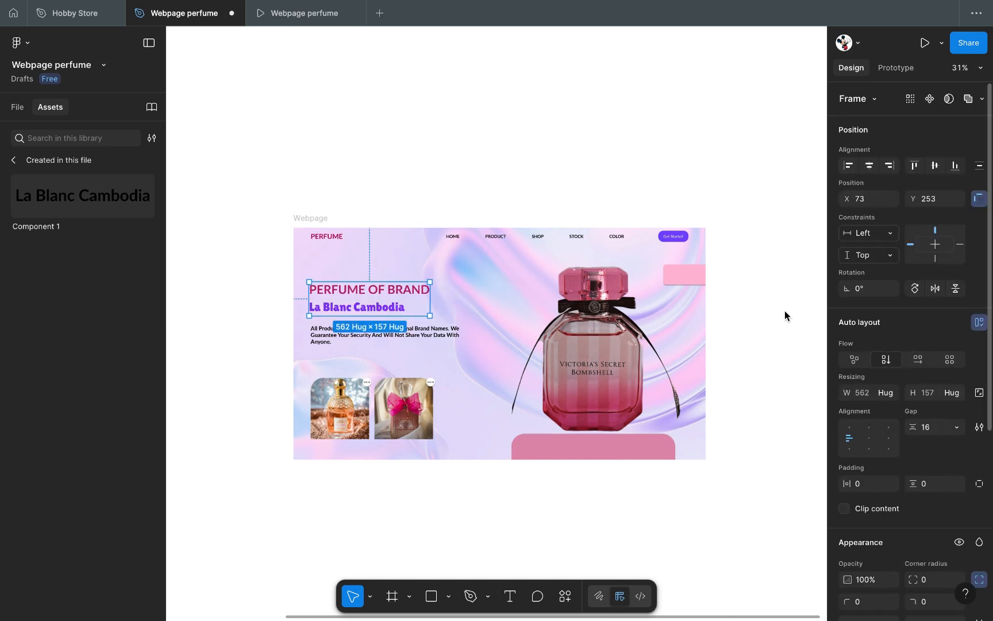
Step: Combine the heading block and the description paragraph in an auto layout with a gap of 40
left_click(396, 333, "shift")
key("shift+a")
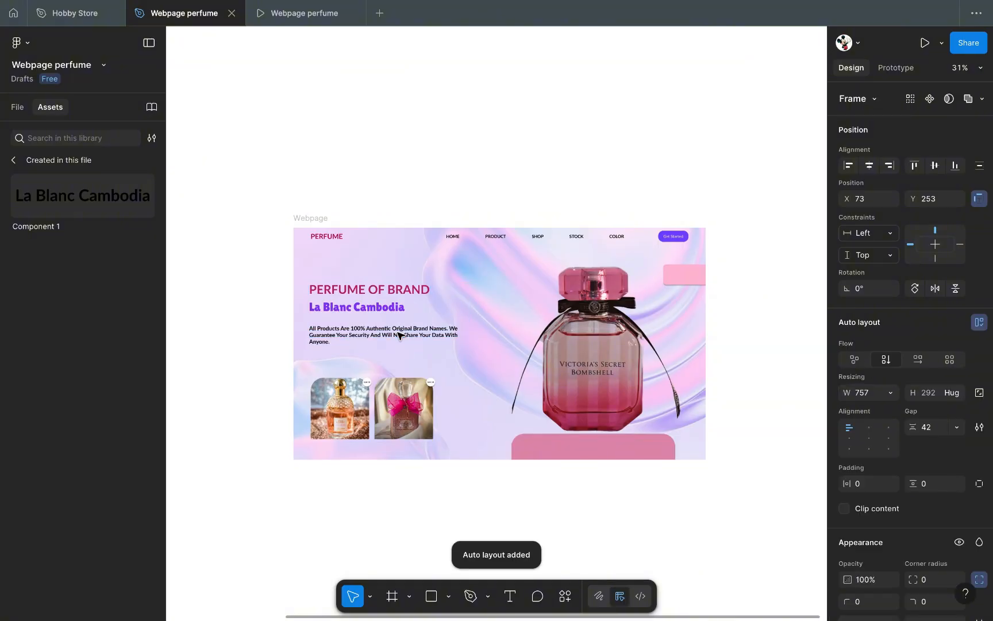
left_click(931, 430)
type("40")
key("Return")
Step: Select the Webpage frame and present it as a prototype to preview the brand-name animation
left_click(309, 221)
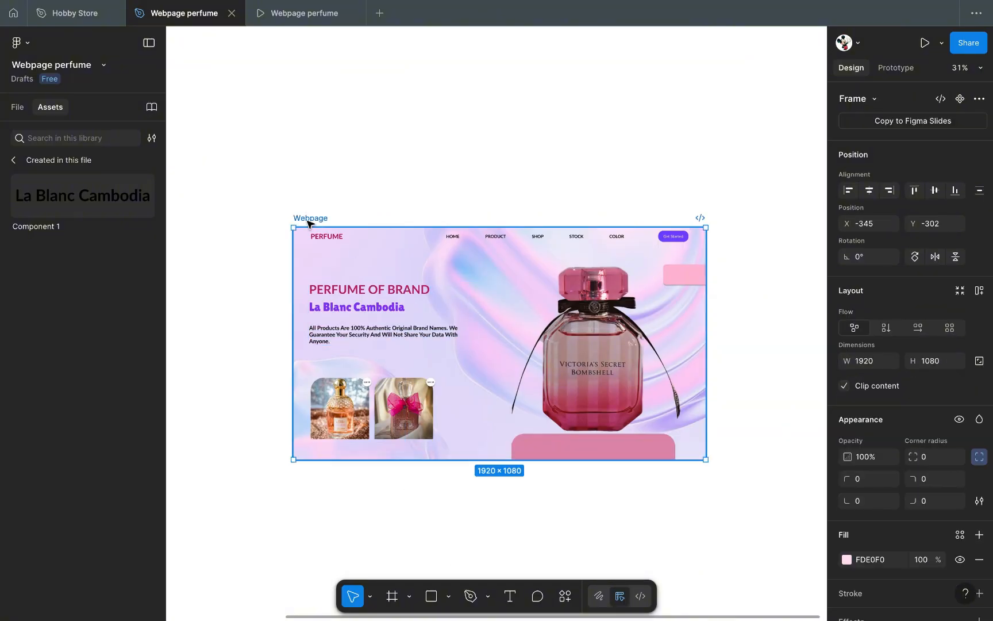
scroll(314, 172, "down", 3)
left_click(923, 44)
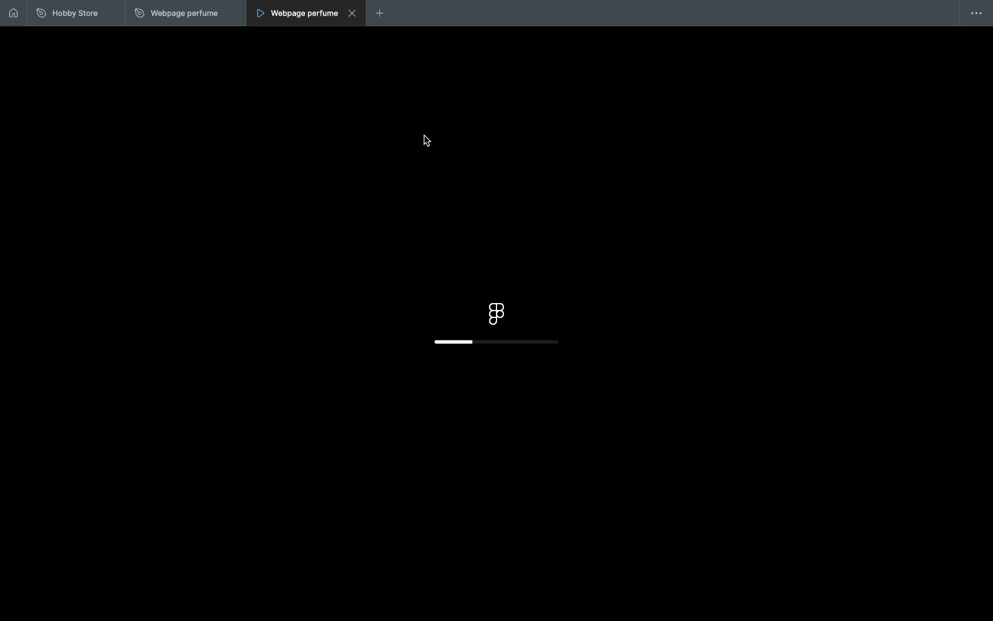